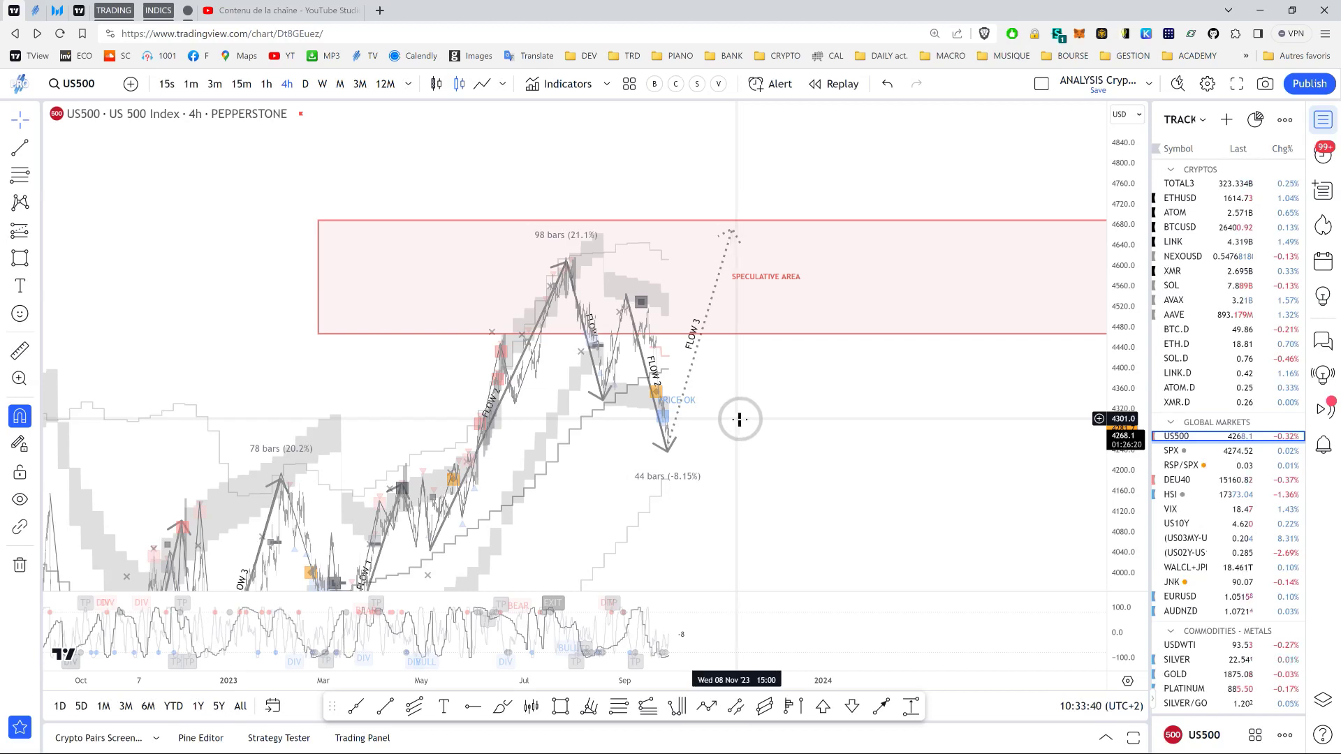
- Examine the bullish and bearish flow arrows on the US500 4-hour chart from late 2022 up to the speculative area
{"action": "left_click_drag", "start_coordinate": [1116, 330], "coordinate": [1081, 392]}
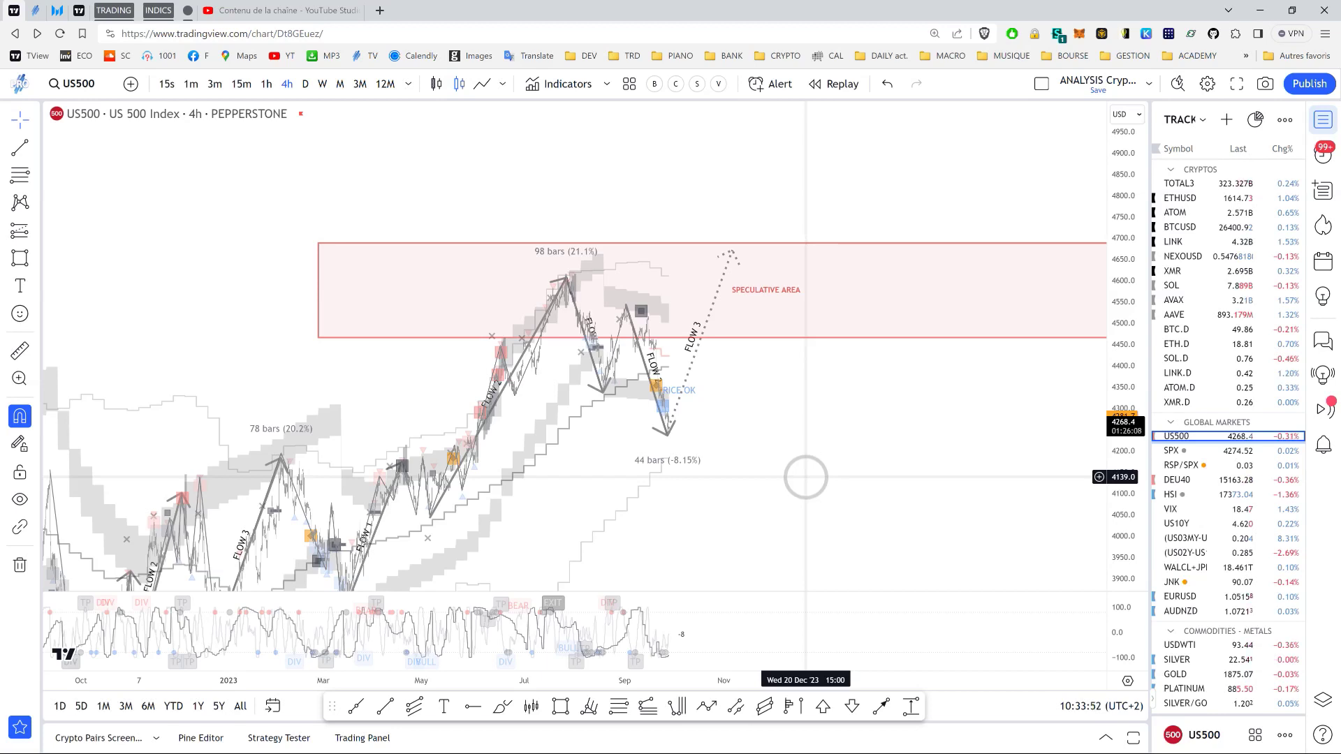
{"action": "left_click_drag", "start_coordinate": [742, 481], "coordinate": [792, 437]}
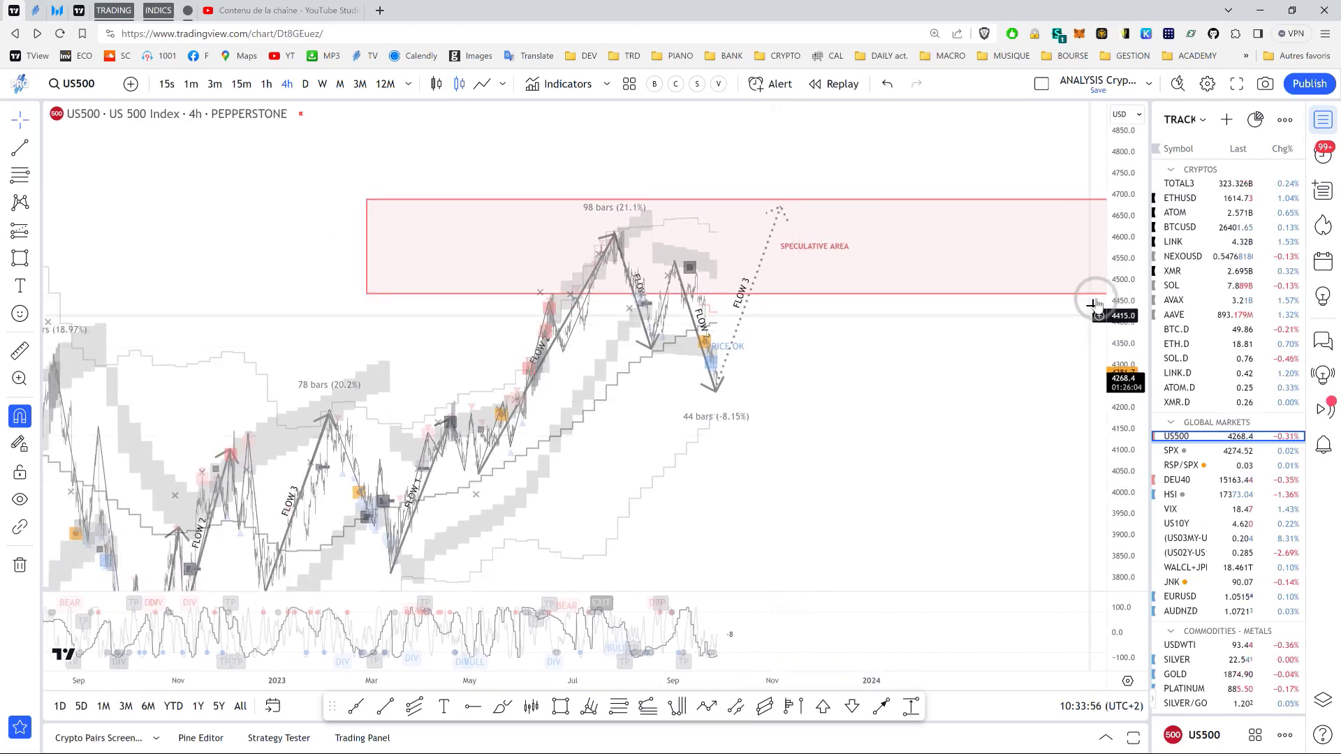
{"action": "left_click_drag", "start_coordinate": [1117, 283], "coordinate": [1062, 377]}
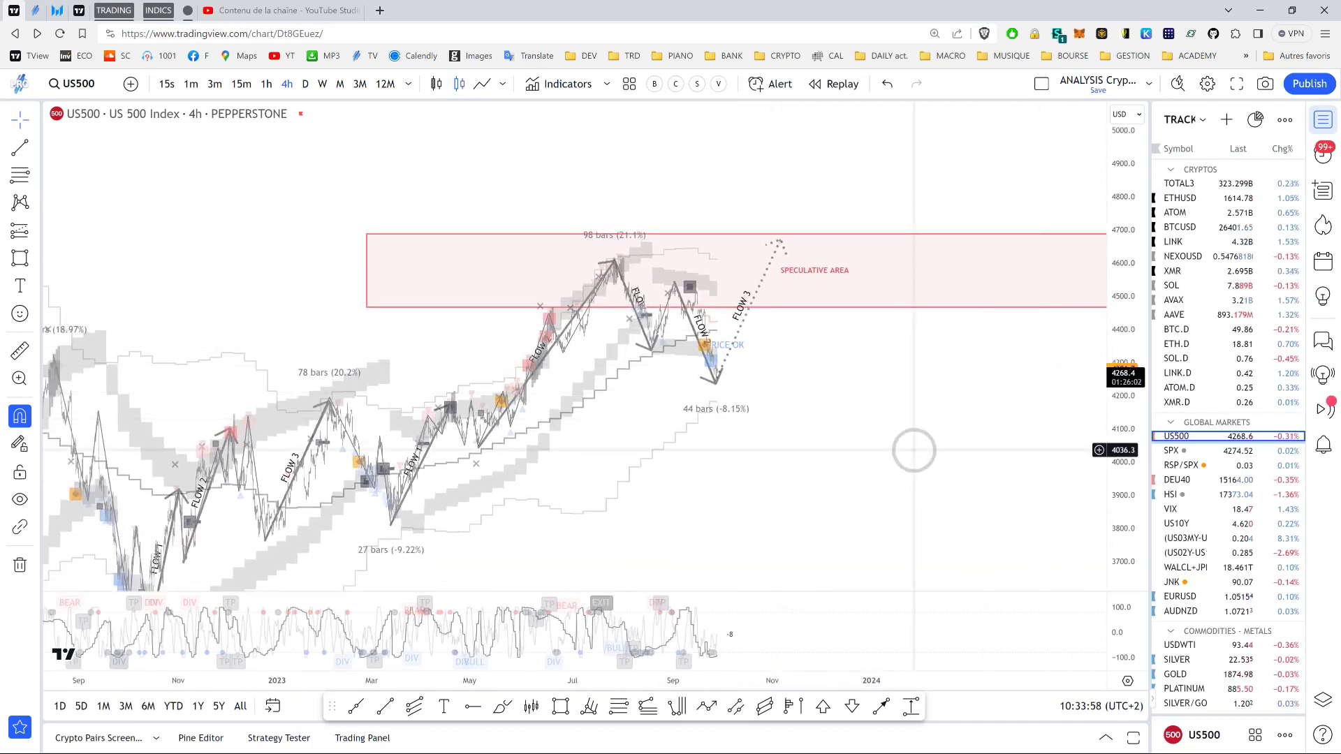
{"action": "left_click_drag", "start_coordinate": [883, 496], "coordinate": [889, 437]}
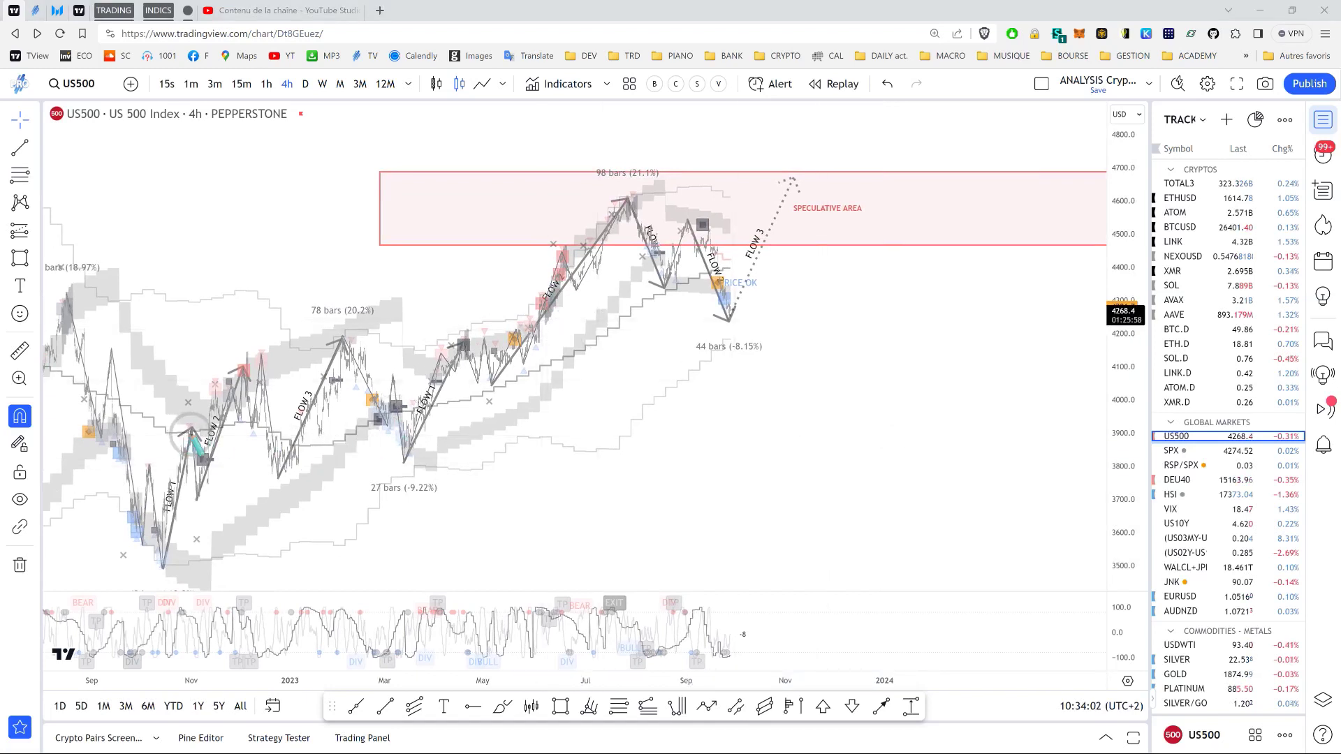
{"action": "key", "text": "Escape"}
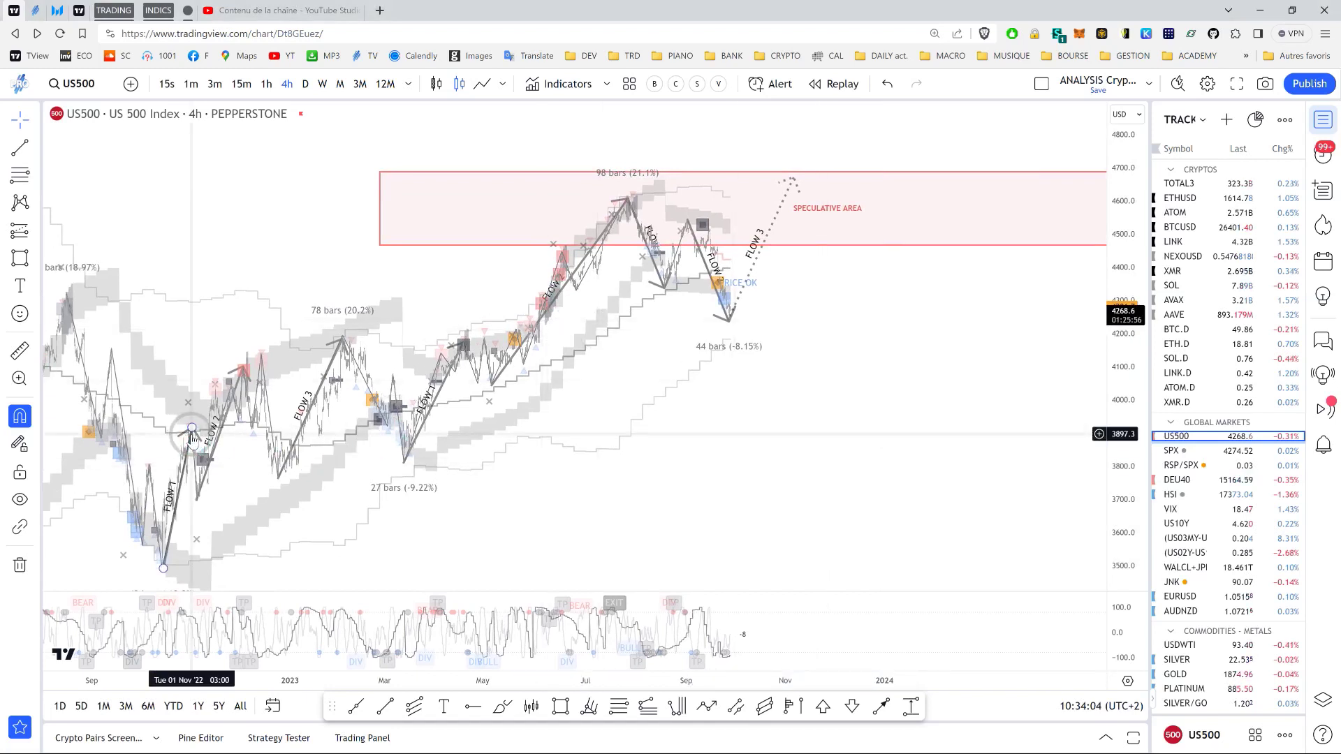
{"action": "left_click", "coordinate": [761, 628]}
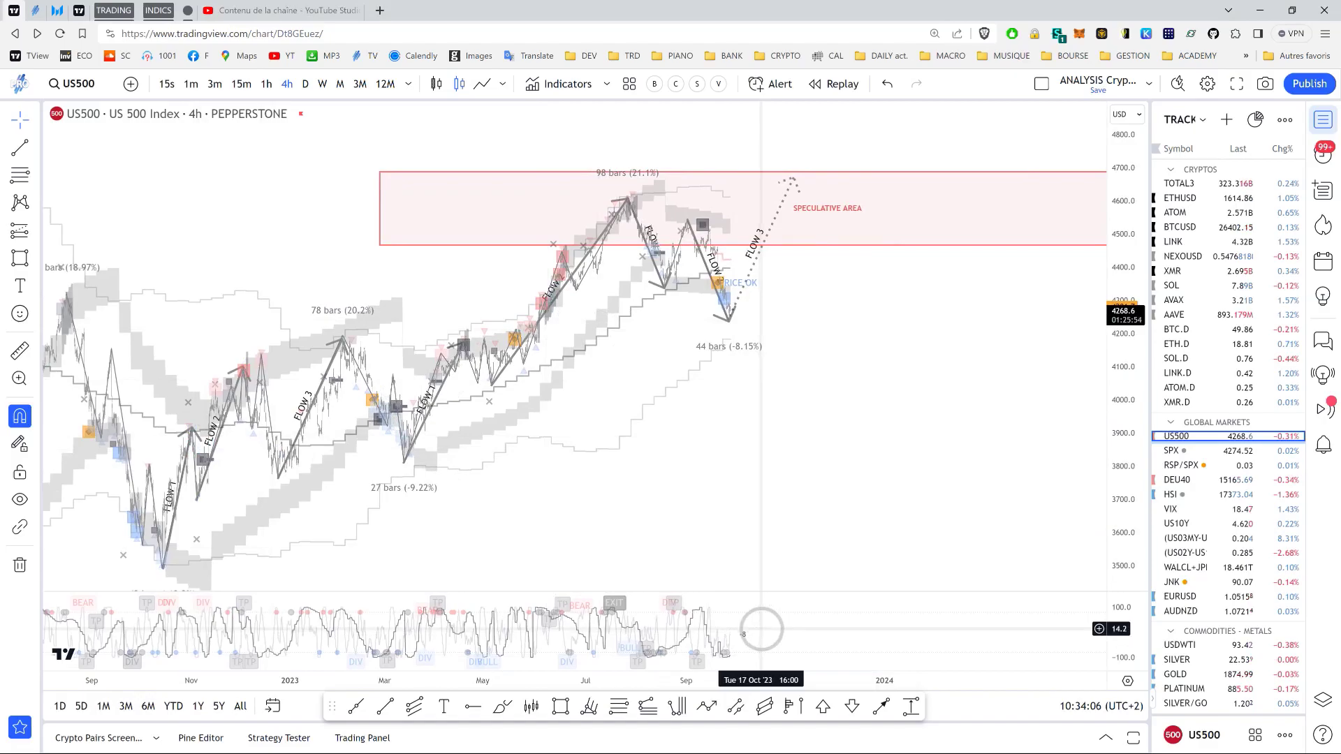
- Switch to the xFLOW-trading-ENG.png diagram and draw arrows along its three bullish flows, marking the third-range boundary near number 5
{"action": "key", "text": "alt+Tab"}
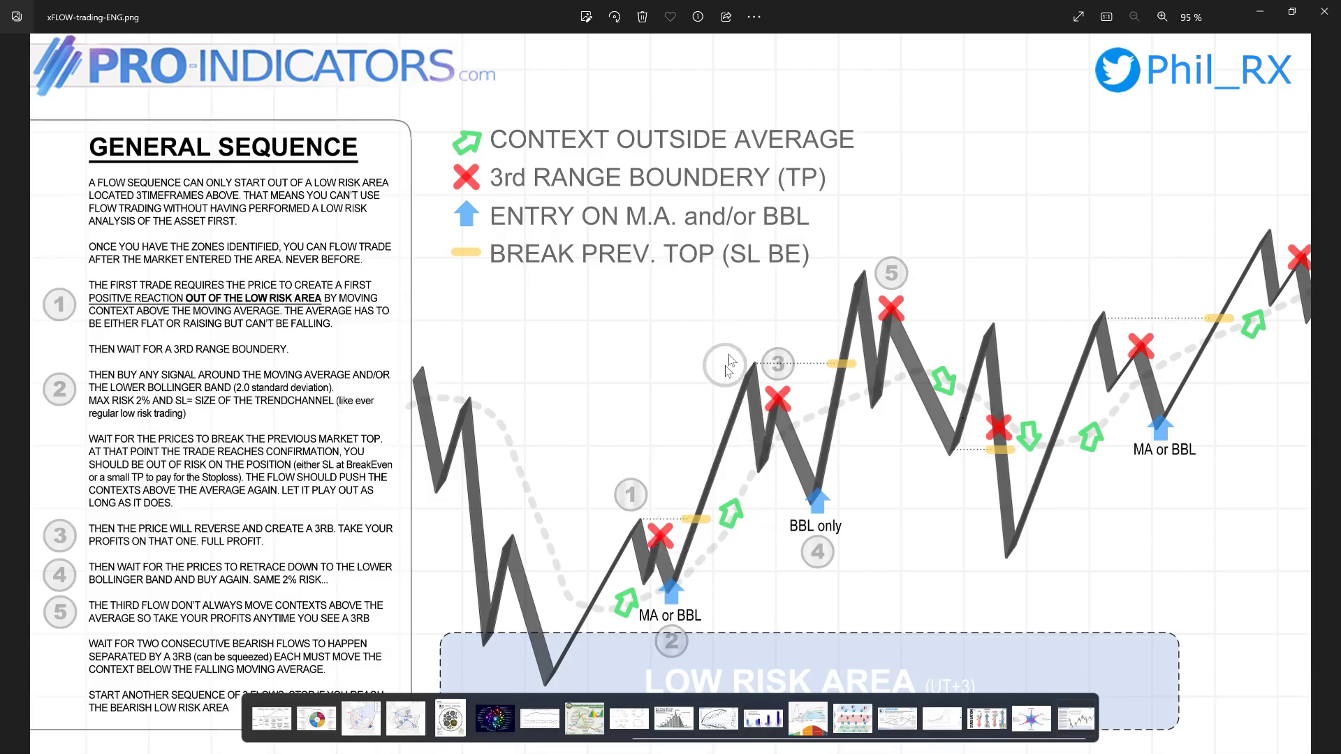
{"action": "key", "text": "ctrl+2"}
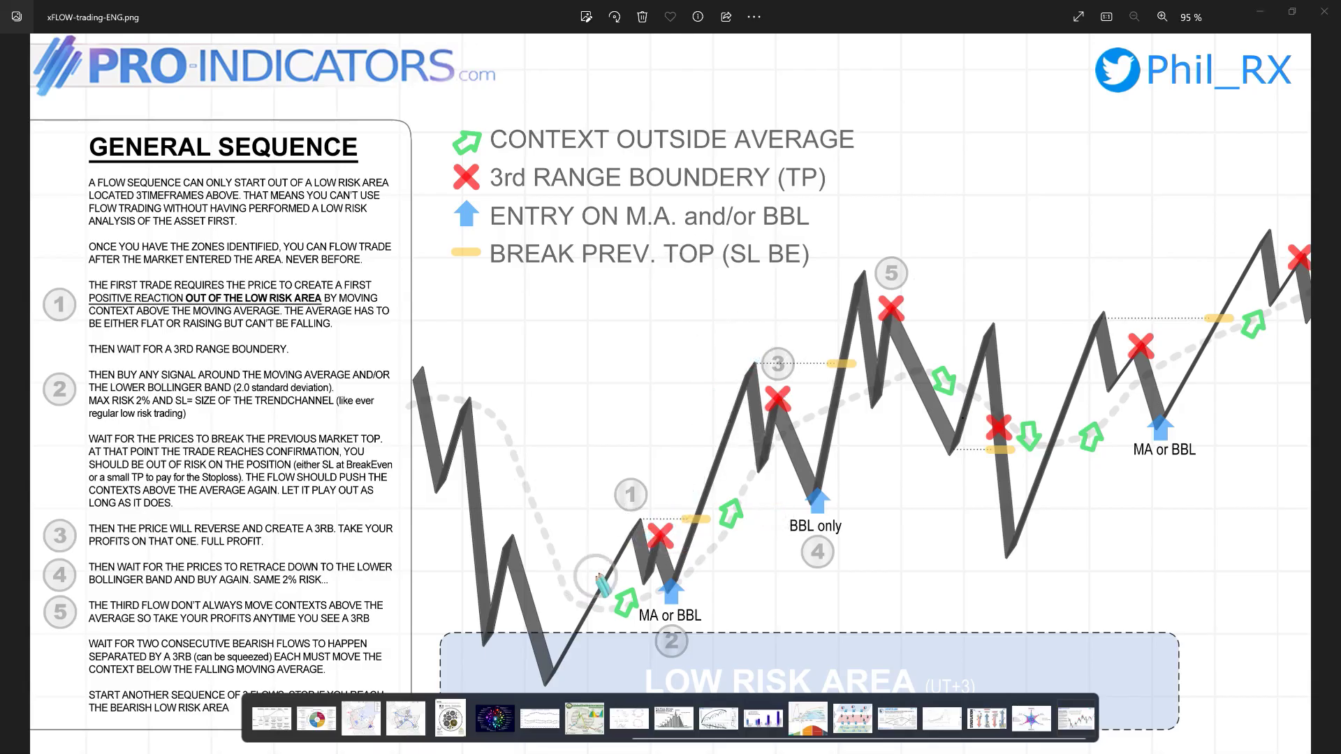
{"action": "left_click_drag", "start_coordinate": [585, 581], "coordinate": [726, 482]}
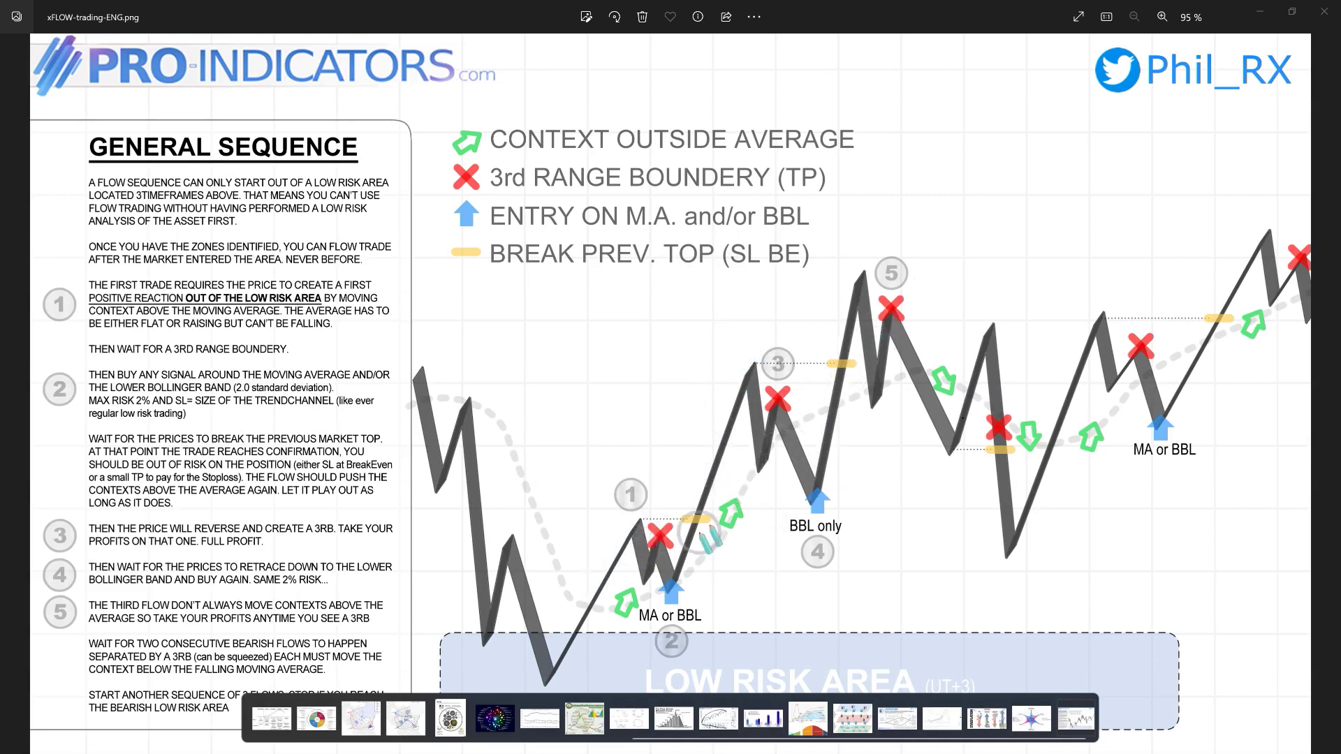
{"action": "left_click_drag", "start_coordinate": [582, 613], "coordinate": [619, 542]}
{"action": "left_click_drag", "start_coordinate": [708, 539], "coordinate": [730, 462]}
{"action": "left_click_drag", "start_coordinate": [850, 414], "coordinate": [856, 368]}
{"action": "left_click_drag", "start_coordinate": [882, 297], "coordinate": [907, 319]}
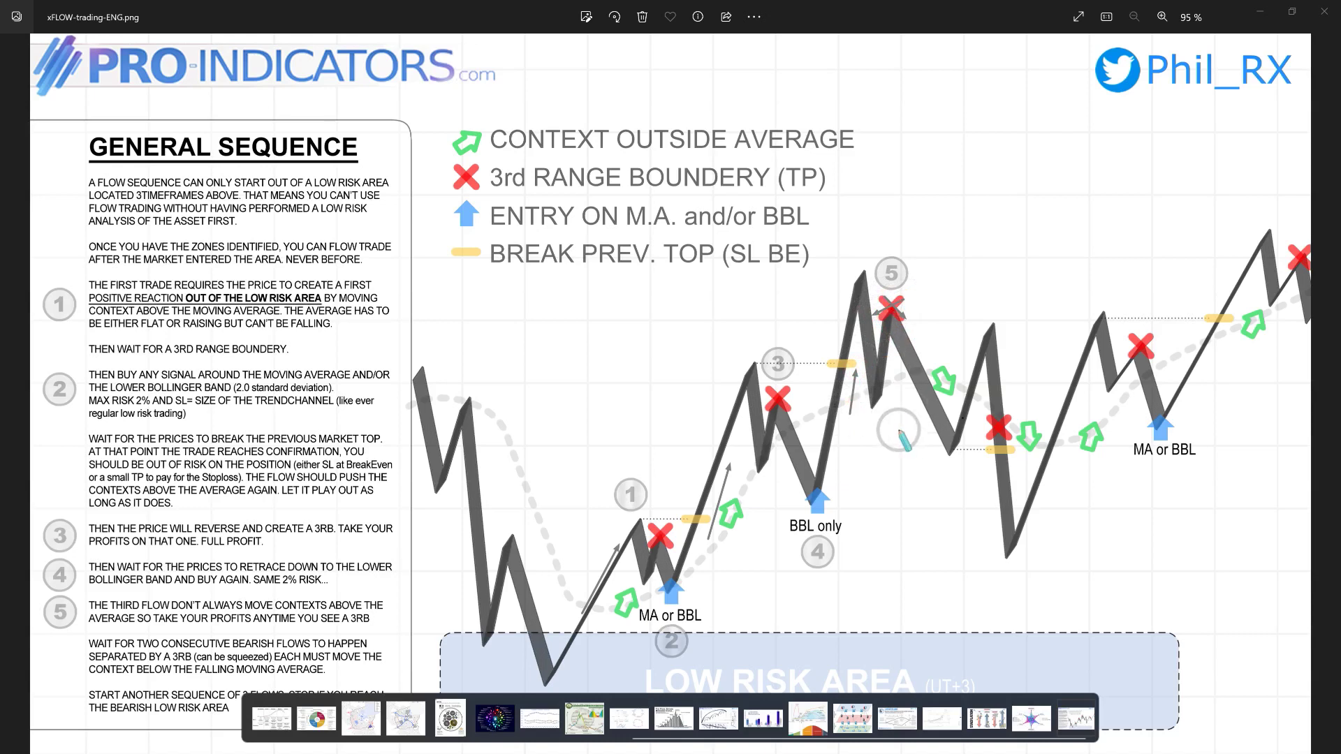
- Mark the two bearish flows on the diagram, draw two long crossing diagonals over the bullish sequence, and clear all annotations
{"action": "mouse_move", "coordinate": [934, 350]}
{"action": "left_mouse_down"}
{"action": "mouse_move", "coordinate": [952, 385]}
{"action": "mouse_move", "coordinate": [1022, 420]}
{"action": "mouse_move", "coordinate": [1026, 445]}
{"action": "left_mouse_up"}
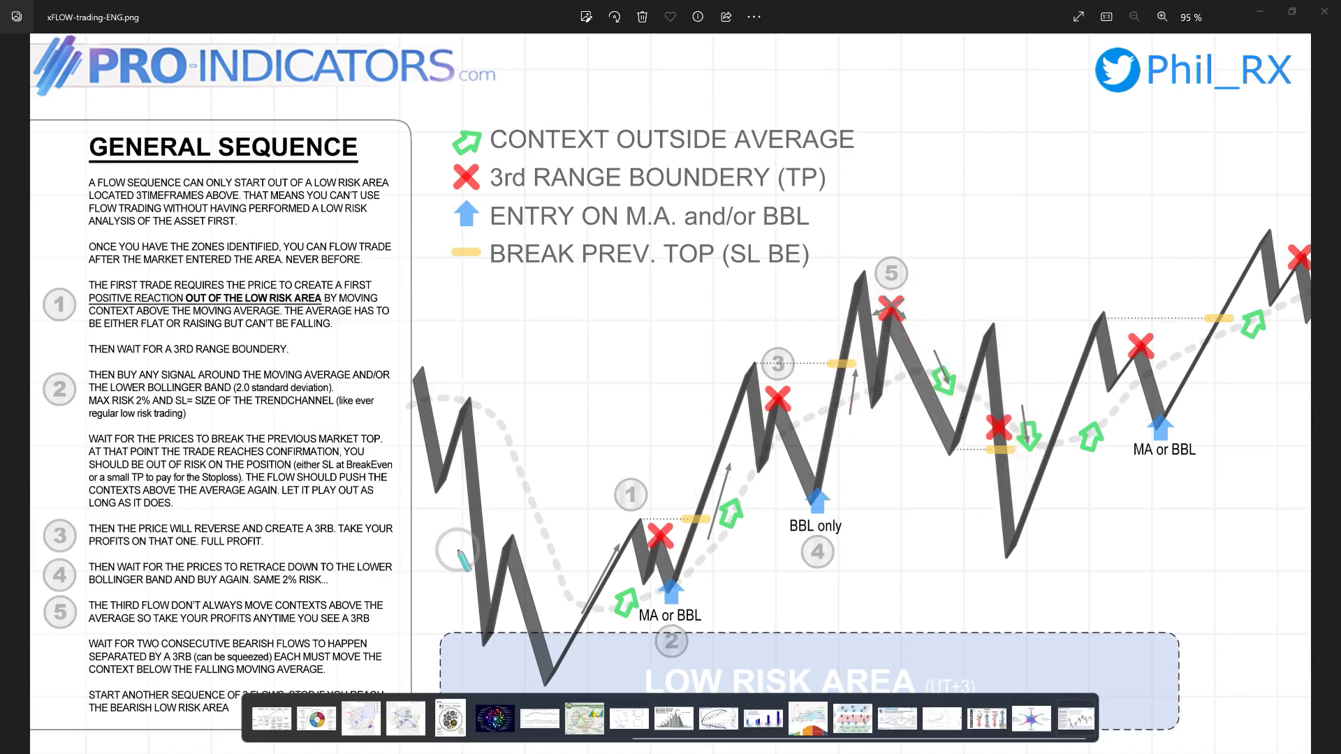
{"action": "left_click_drag", "start_coordinate": [543, 549], "coordinate": [751, 315]}
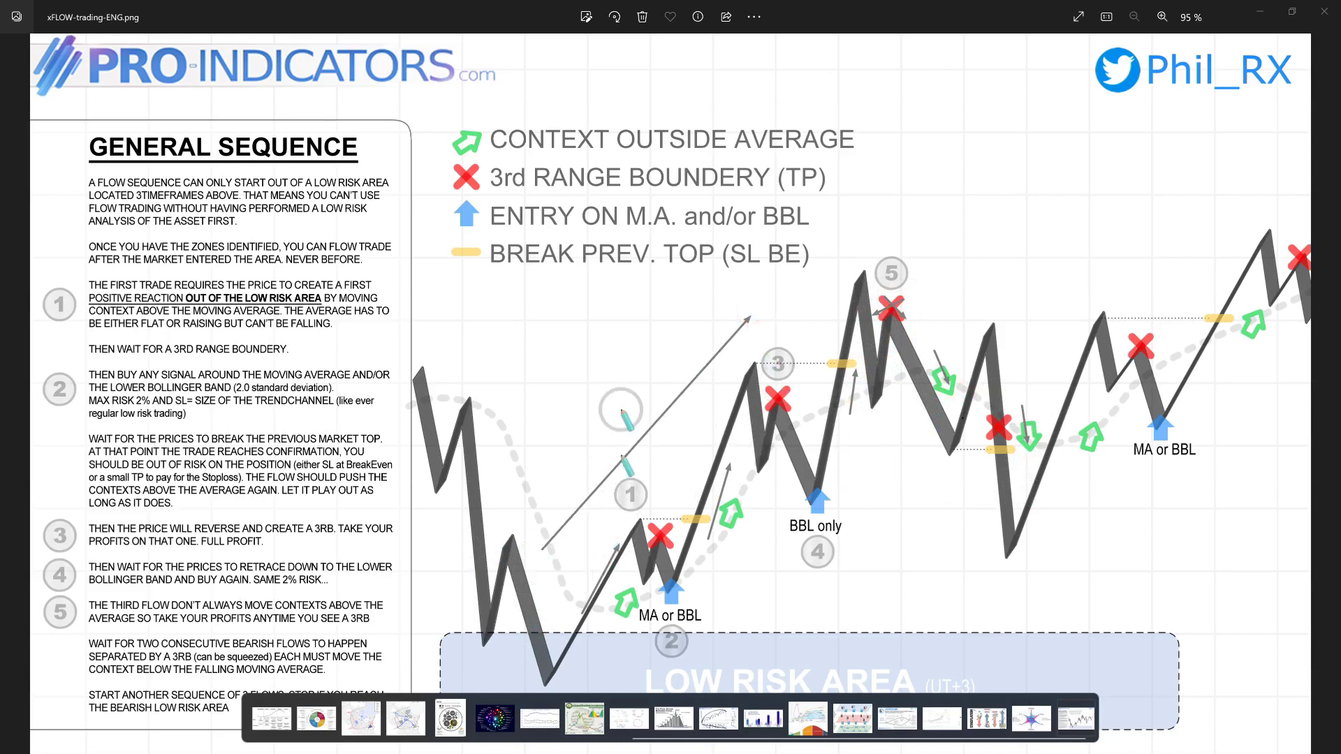
{"action": "left_click_drag", "start_coordinate": [571, 280], "coordinate": [794, 455]}
{"action": "right_click", "coordinate": [909, 575]}
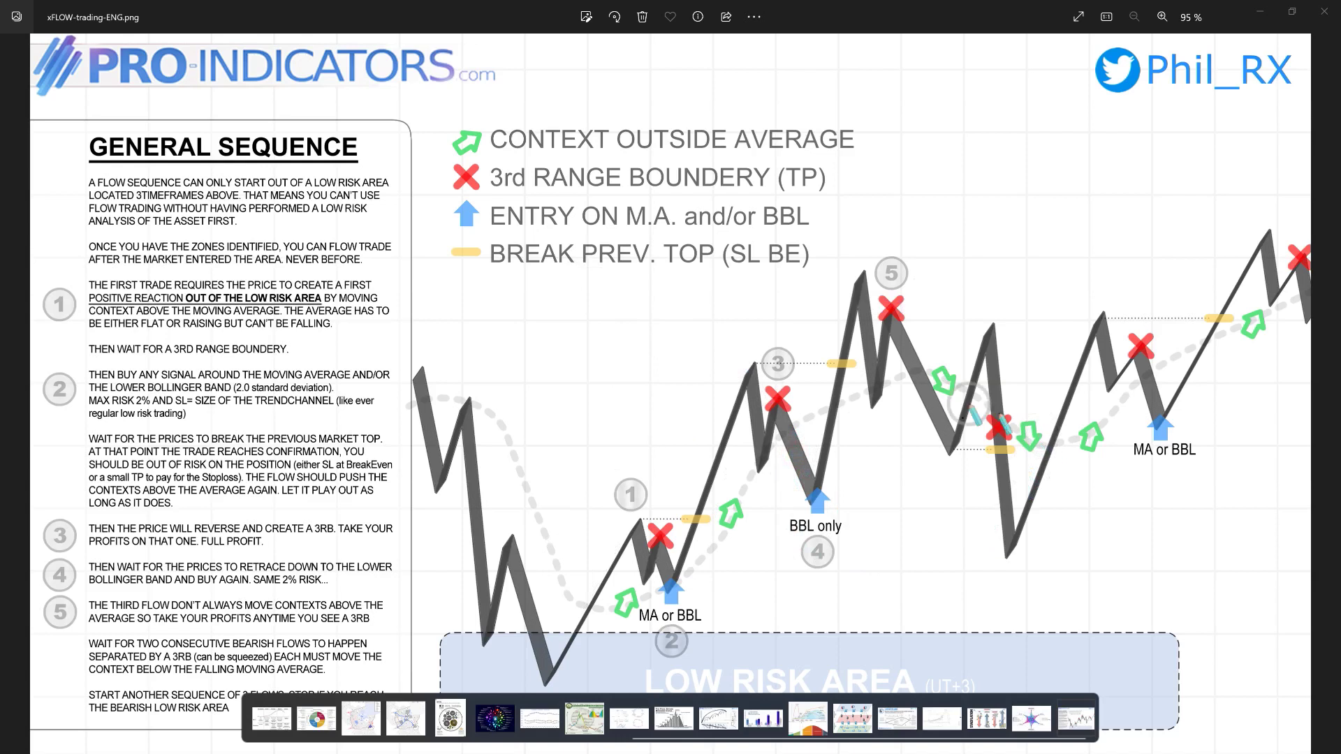
- Draw arrows along the diagram's bearish decline and the two bullish flows that follow it, and clear the marks
{"action": "left_click_drag", "start_coordinate": [931, 345], "coordinate": [1018, 447]}
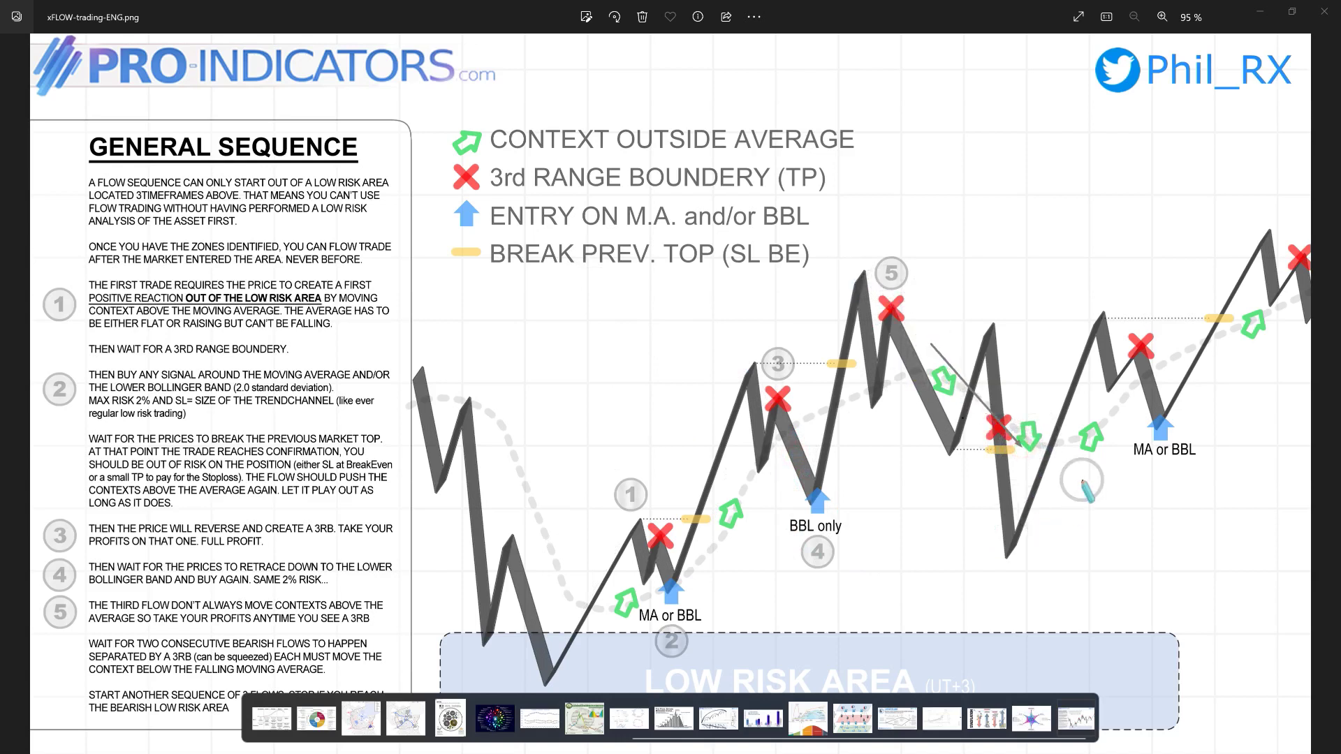
{"action": "left_click_drag", "start_coordinate": [1071, 491], "coordinate": [1097, 441]}
{"action": "left_click_drag", "start_coordinate": [1216, 414], "coordinate": [1245, 347]}
{"action": "right_click", "coordinate": [1037, 322]}
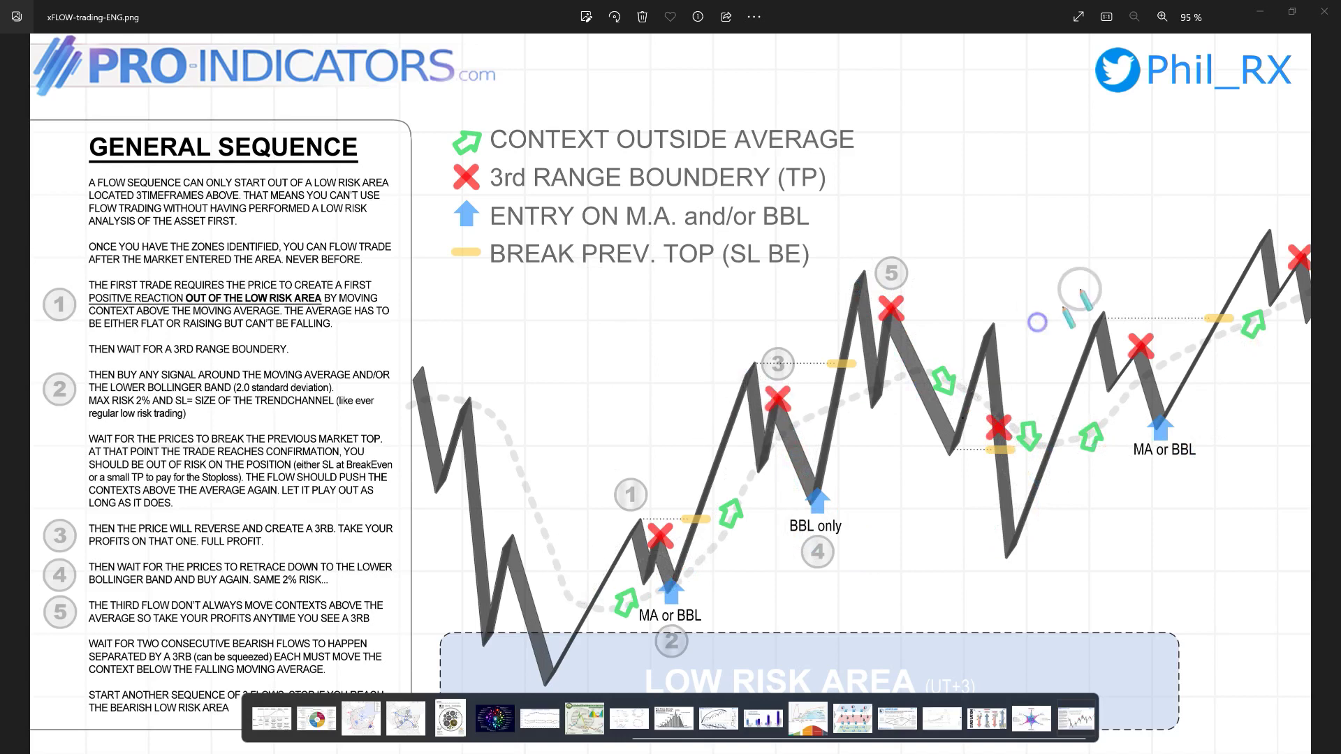
- Return to the US500 4-hour chart and draw a box around the low area where the first FLOW 1 starts
{"action": "left_click", "coordinate": [1260, 17]}
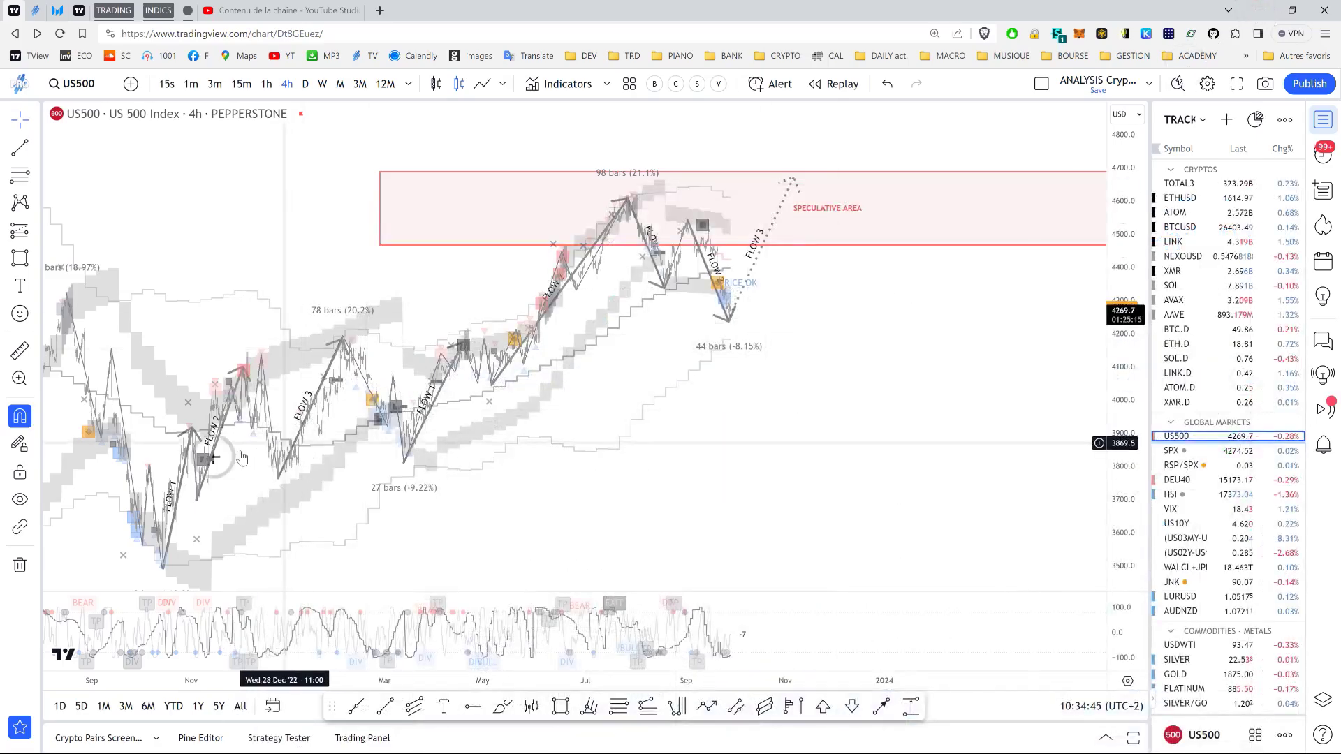
{"action": "mouse_move", "coordinate": [74, 485]}
{"action": "left_mouse_down"}
{"action": "mouse_move", "coordinate": [411, 486]}
{"action": "mouse_move", "coordinate": [437, 560]}
{"action": "mouse_move", "coordinate": [36, 576]}
{"action": "mouse_move", "coordinate": [51, 575]}
{"action": "mouse_move", "coordinate": [75, 493]}
{"action": "left_mouse_up"}
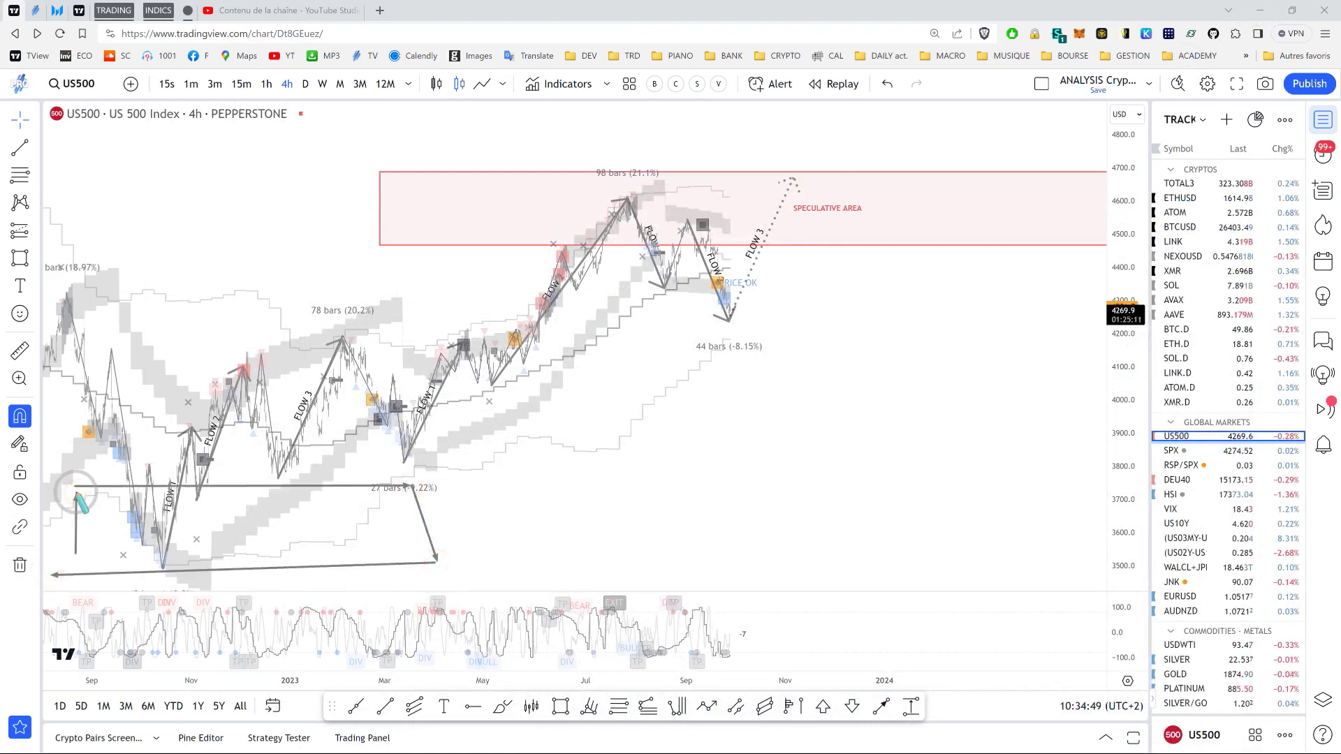
- Show the SPX chart on the weekly timeframe with price action from 2017 onward in view
{"action": "left_click", "coordinate": [1180, 450]}
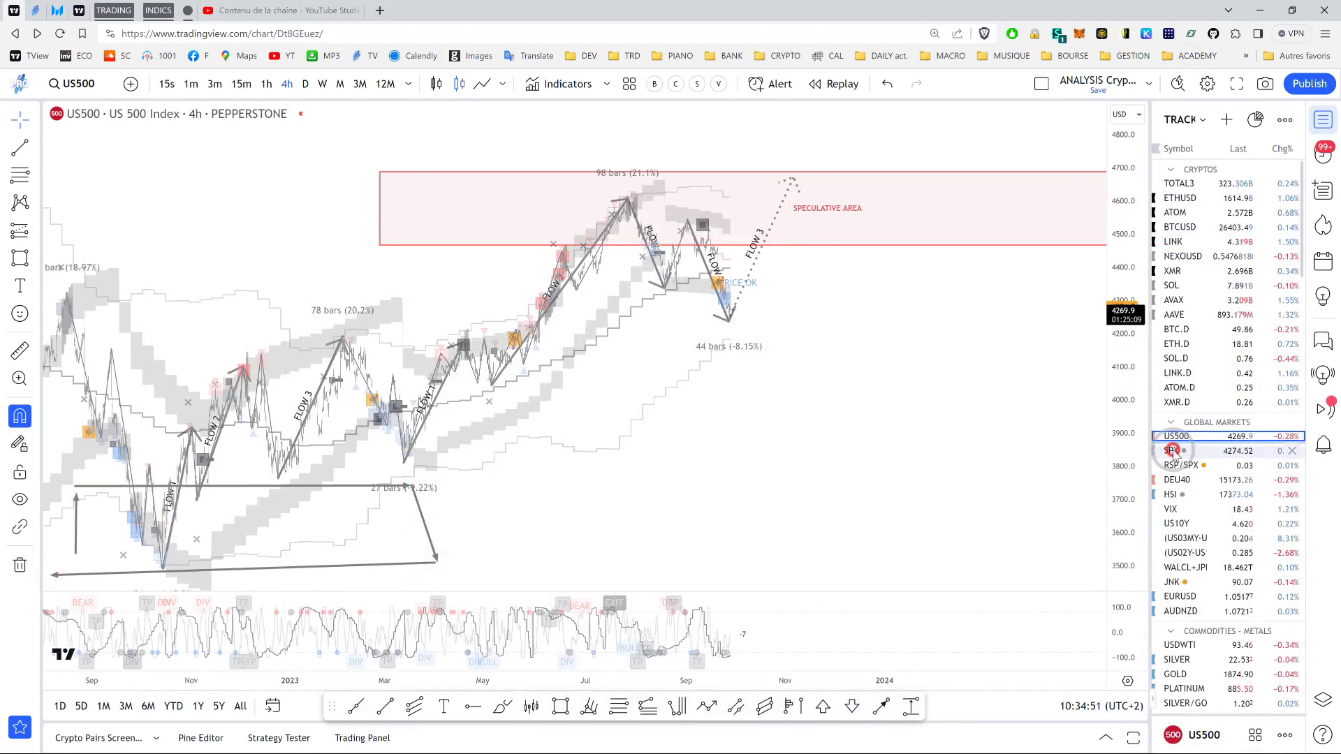
{"action": "left_click", "coordinate": [322, 84]}
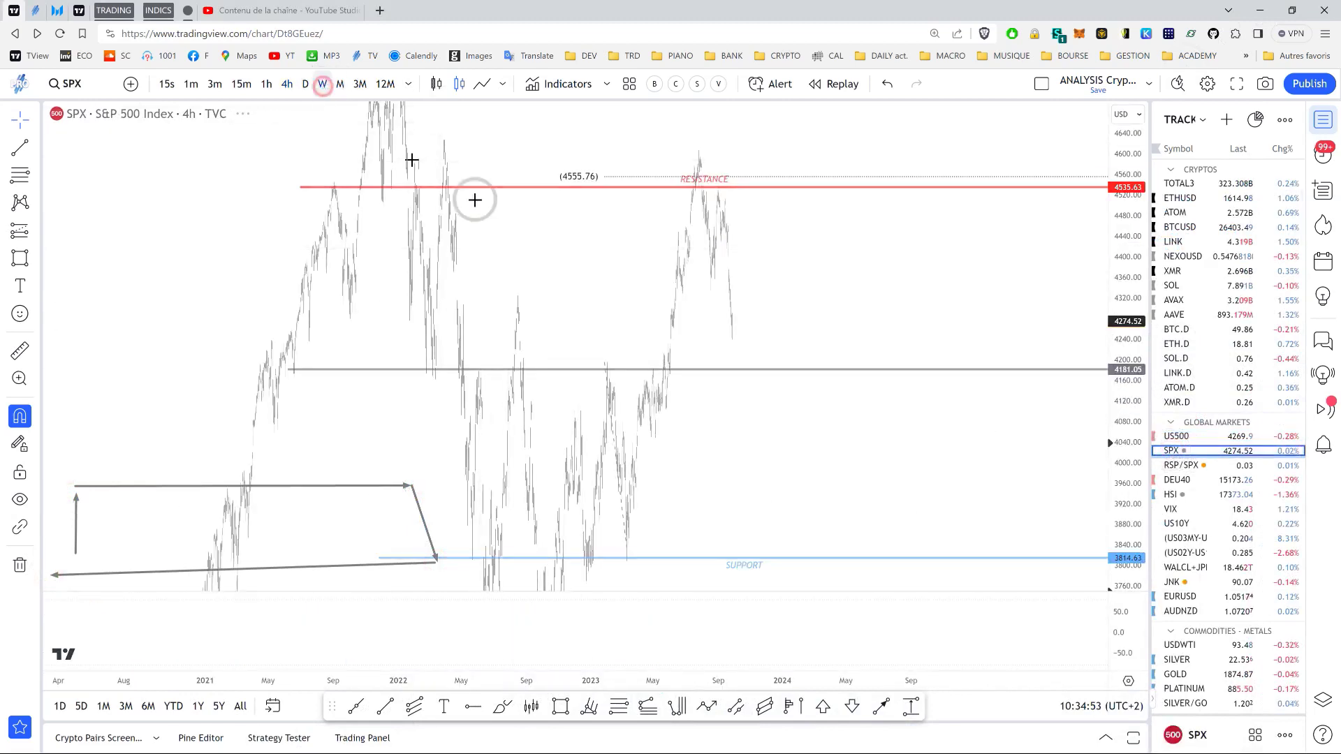
{"action": "scroll", "coordinate": [636, 386], "scroll_direction": "up", "scroll_amount": 6}
{"action": "left_click_drag", "start_coordinate": [267, 302], "coordinate": [896, 340]}
{"action": "scroll", "coordinate": [895, 340], "scroll_direction": "up", "scroll_amount": 2}
{"action": "scroll", "coordinate": [825, 415], "scroll_direction": "up", "scroll_amount": 2}
{"action": "left_click_drag", "start_coordinate": [1124, 190], "coordinate": [1047, 556]}
- Draw boxes around the weekly SPX low area below the support line and the high area around resistance, and clear them
{"action": "mouse_move", "coordinate": [458, 420]}
{"action": "left_mouse_down"}
{"action": "mouse_move", "coordinate": [548, 433]}
{"action": "mouse_move", "coordinate": [537, 478]}
{"action": "left_mouse_up"}
{"action": "left_click_drag", "start_coordinate": [535, 478], "coordinate": [454, 460]}
{"action": "left_click_drag", "start_coordinate": [454, 460], "coordinate": [455, 432]}
{"action": "mouse_move", "coordinate": [530, 281]}
{"action": "left_mouse_down"}
{"action": "mouse_move", "coordinate": [590, 296]}
{"action": "mouse_move", "coordinate": [601, 332]}
{"action": "mouse_move", "coordinate": [514, 326]}
{"action": "mouse_move", "coordinate": [528, 259]}
{"action": "mouse_move", "coordinate": [556, 327]}
{"action": "left_mouse_up"}
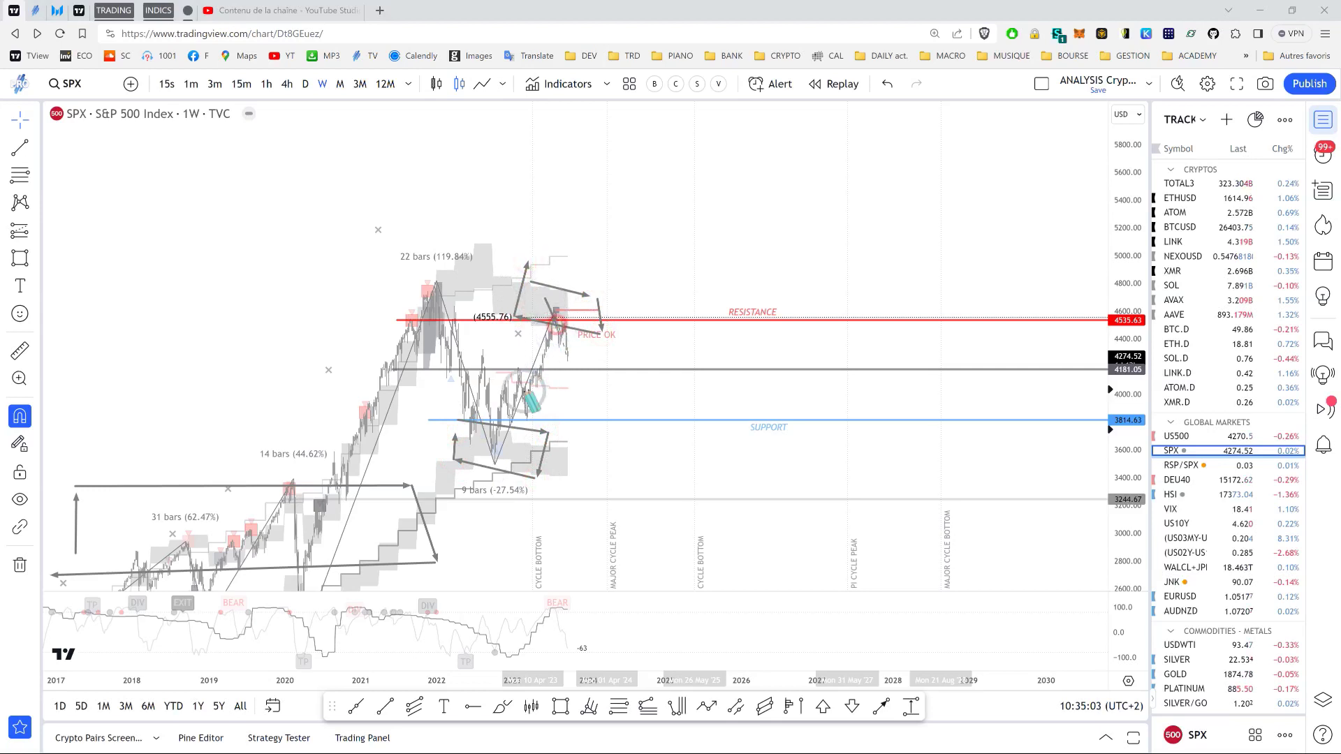
{"action": "right_click", "coordinate": [539, 362]}
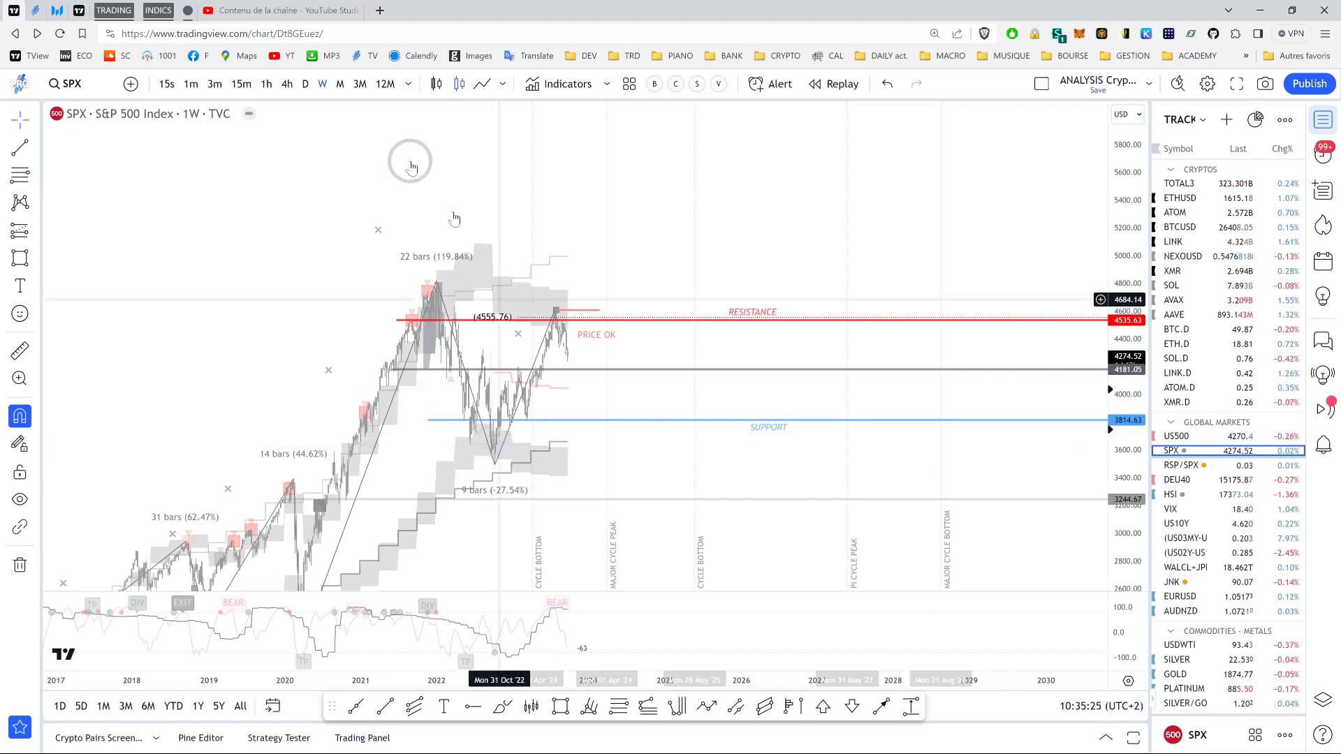
- Show US500 on the weekly timeframe and draw rising arrows from the 2022 peak and along the lower context zone
{"action": "left_click", "coordinate": [1180, 435]}
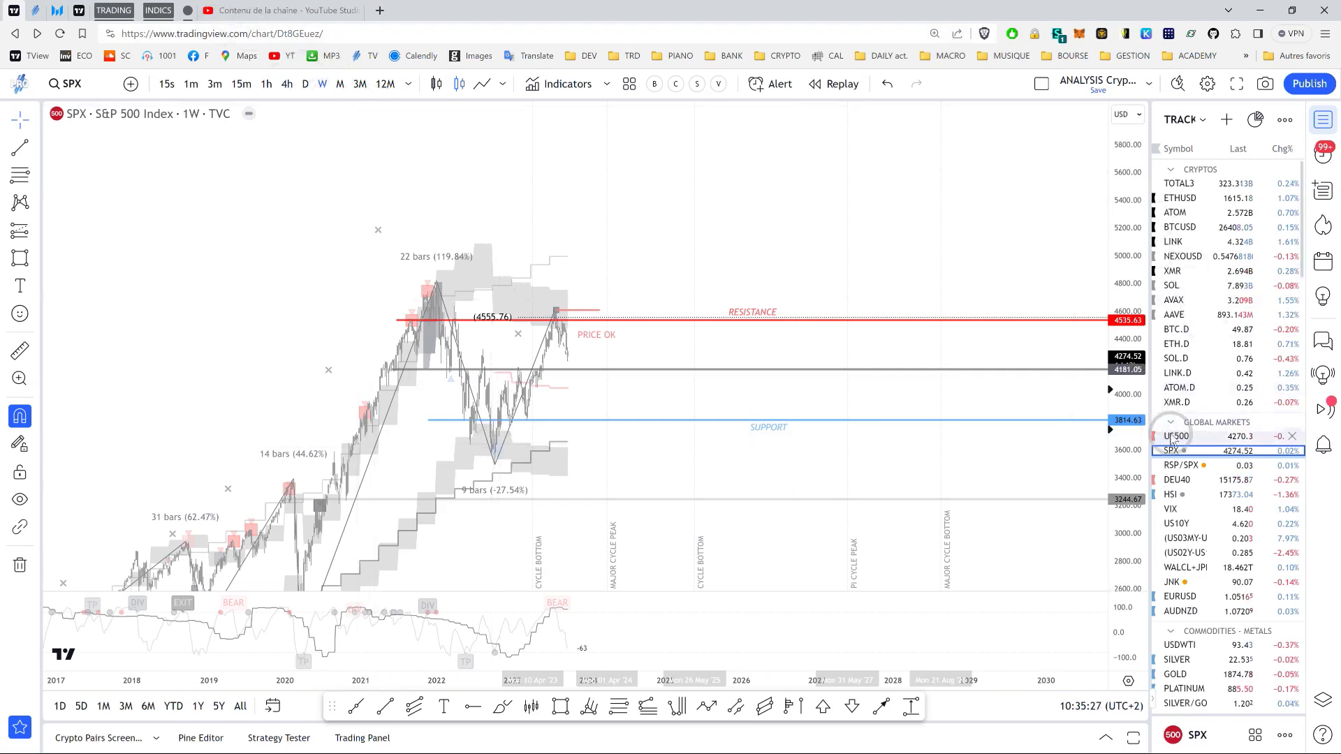
{"action": "left_click", "coordinate": [286, 84]}
{"action": "left_click", "coordinate": [322, 84]}
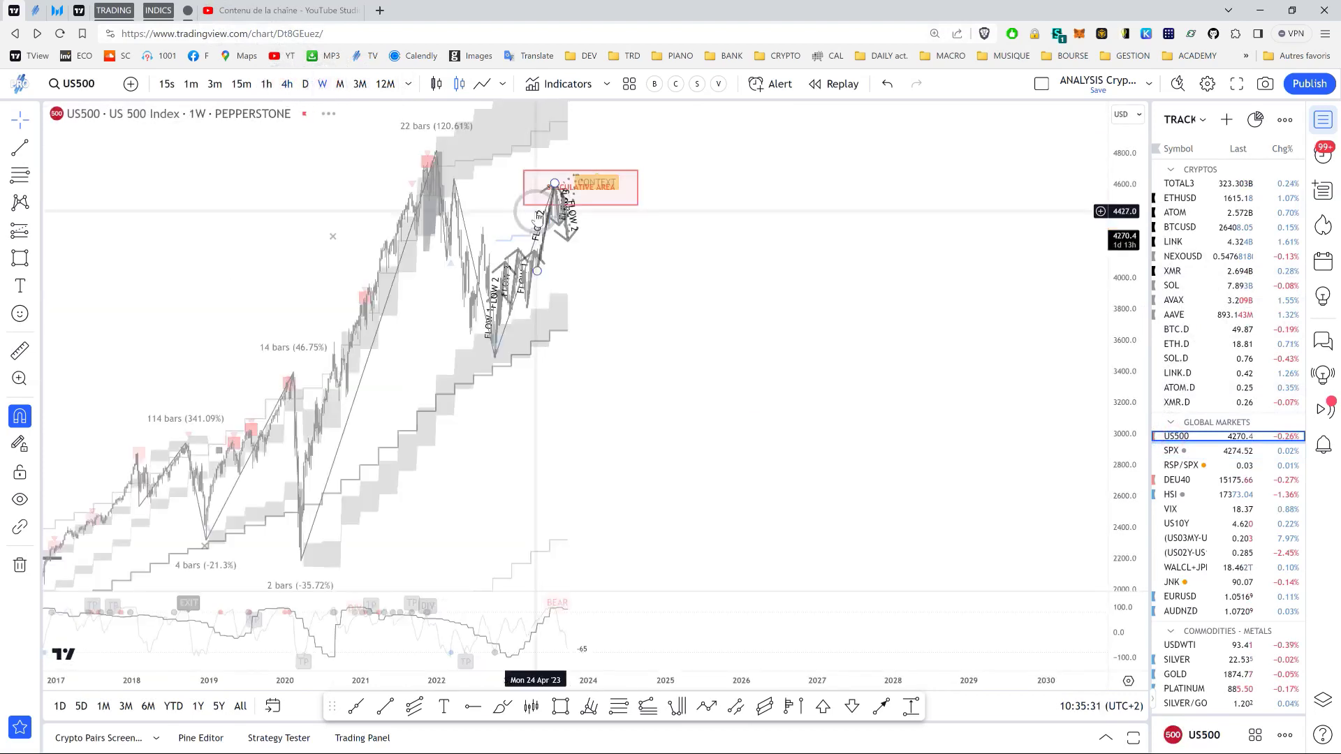
{"action": "key", "text": "ctrl+shift+3"}
{"action": "left_click_drag", "start_coordinate": [436, 153], "coordinate": [585, 84]}
{"action": "left_click_drag", "start_coordinate": [461, 360], "coordinate": [599, 300]}
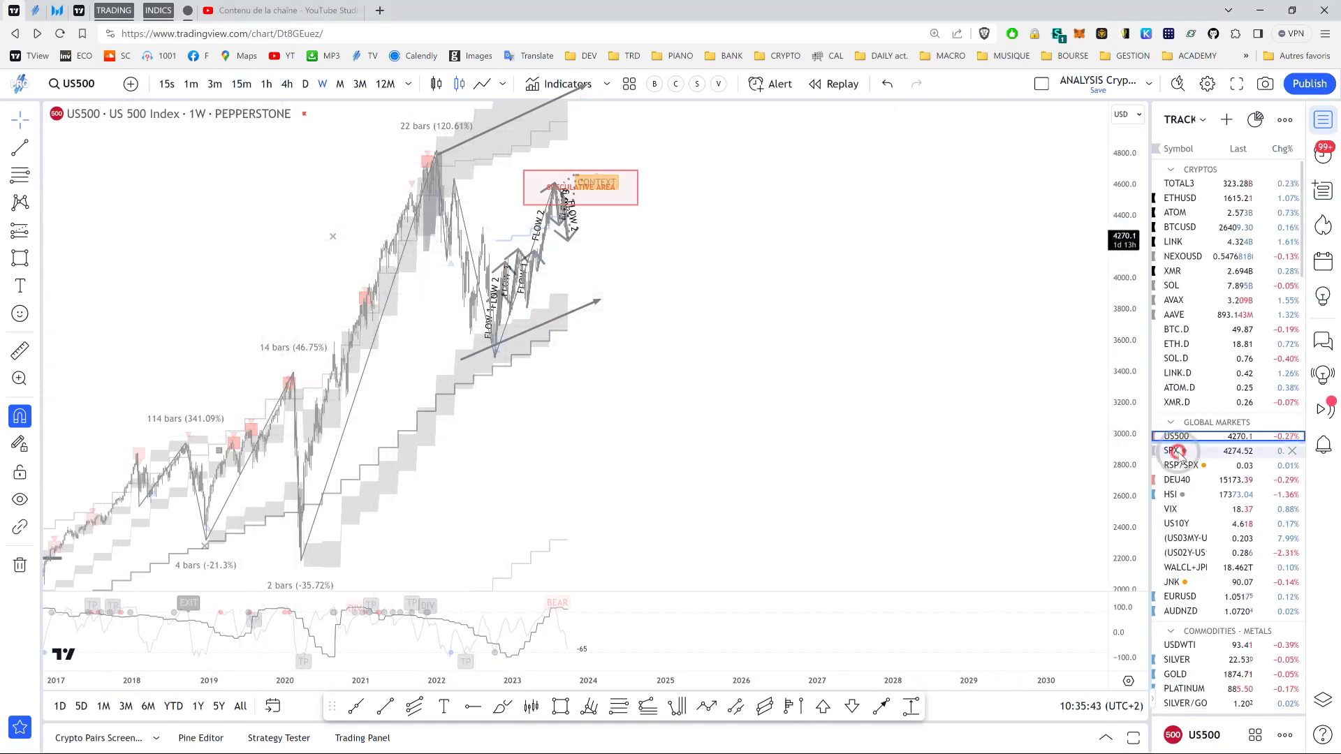
- Compare the upper context zones of the weekly SPX and US500 charts
{"action": "left_click", "coordinate": [1175, 451]}
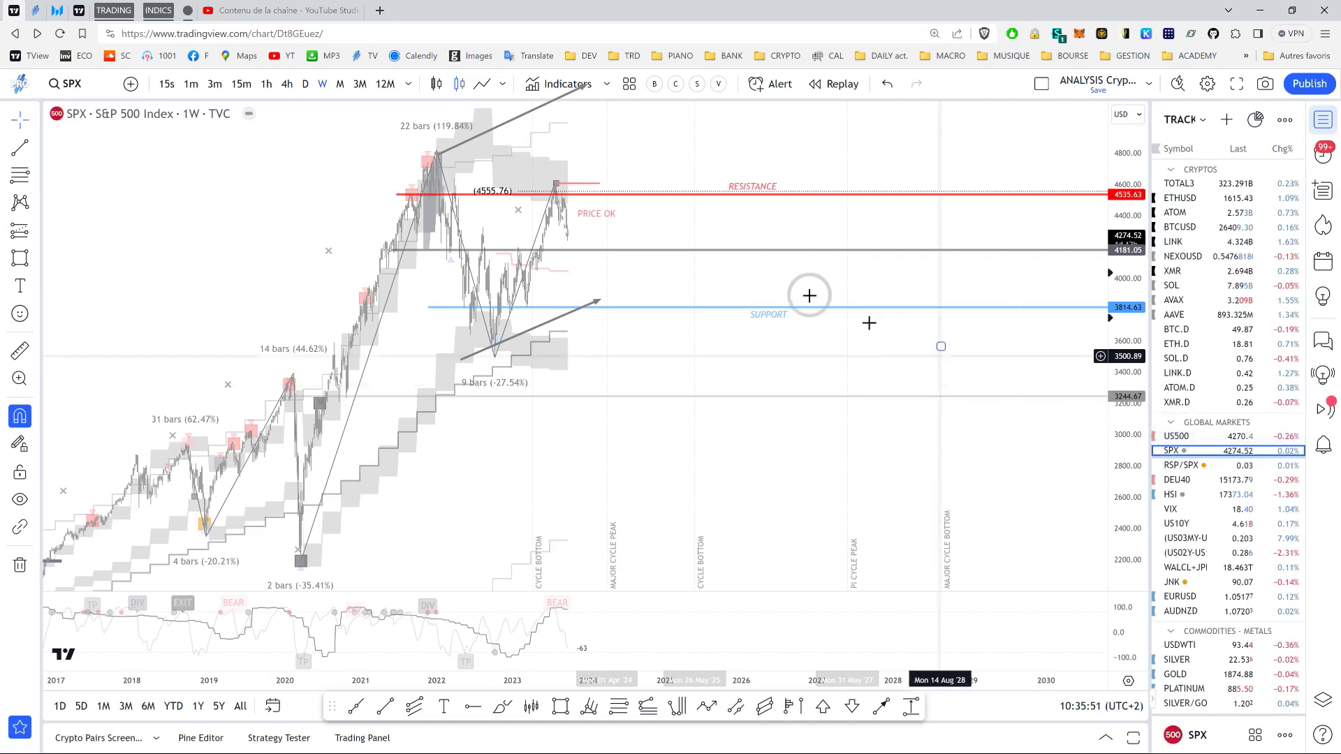
{"action": "left_click_drag", "start_coordinate": [576, 136], "coordinate": [590, 160]}
{"action": "left_click", "coordinate": [1211, 434]}
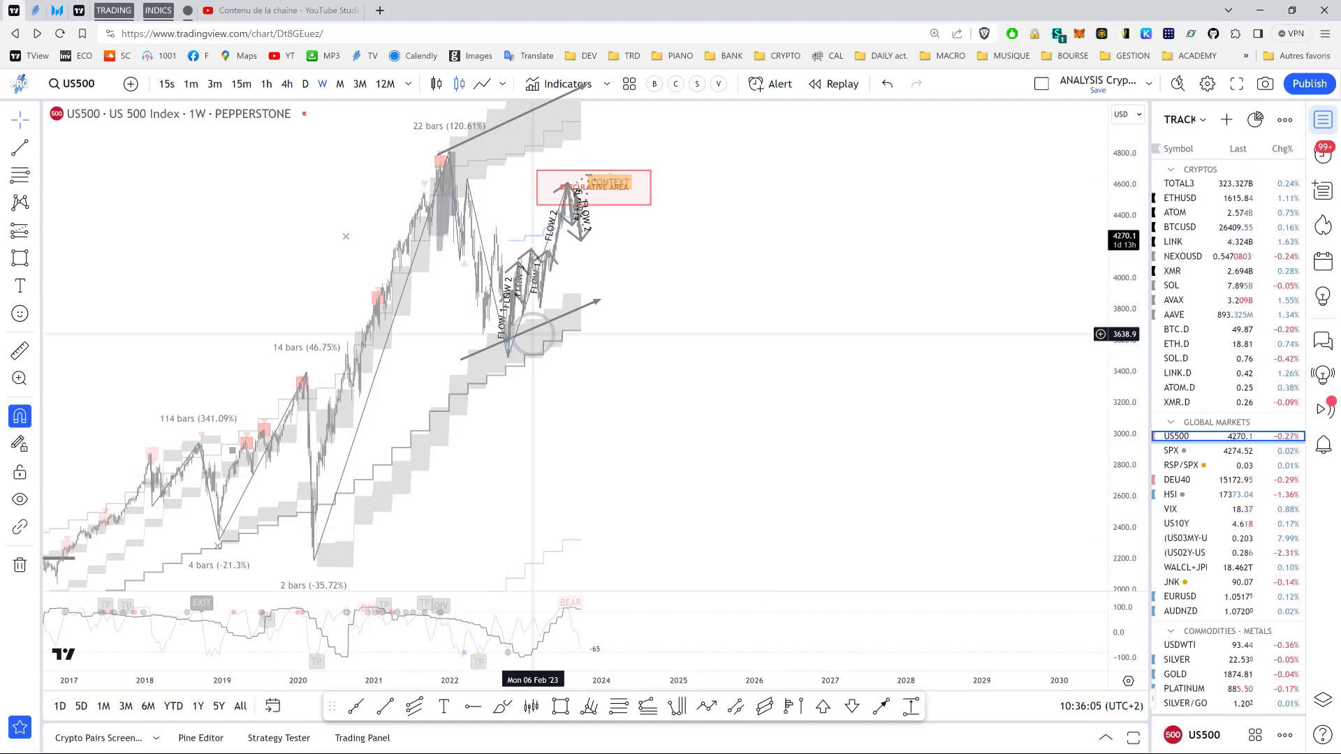
- On the weekly SPX chart, draw an arrow pointing to the 2023 top and a box around the context zone at resistance
{"action": "left_click", "coordinate": [1173, 451]}
{"action": "key", "text": "ctrl+alt+g"}
{"action": "left_click_drag", "start_coordinate": [616, 140], "coordinate": [581, 186]}
{"action": "mouse_move", "coordinate": [528, 149]}
{"action": "left_mouse_down"}
{"action": "mouse_move", "coordinate": [592, 170]}
{"action": "mouse_move", "coordinate": [607, 208]}
{"action": "left_mouse_up"}
{"action": "left_click_drag", "start_coordinate": [607, 208], "coordinate": [520, 190]}
{"action": "left_click_drag", "start_coordinate": [520, 191], "coordinate": [532, 150]}
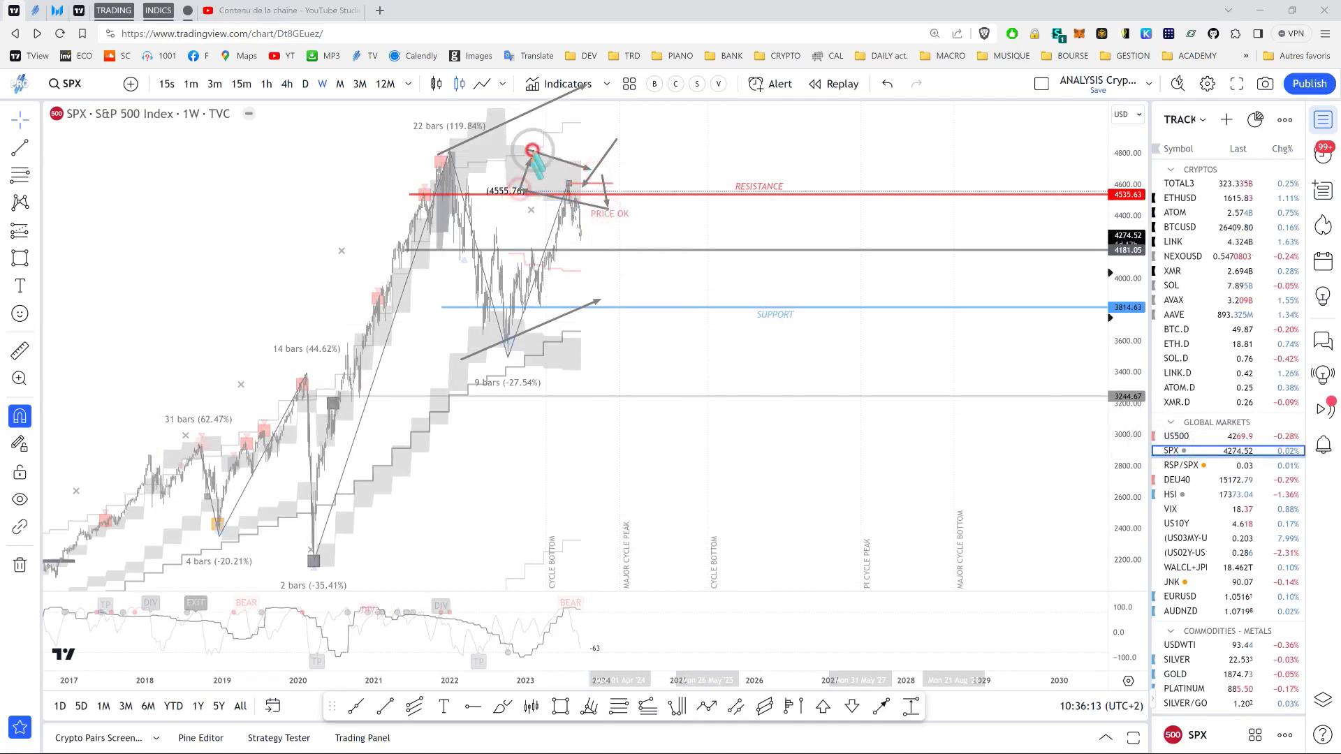
- Go back to the weekly US500 chart, clear the annotations, and draw arrows pointing down at the speculative area
{"action": "left_click", "coordinate": [1177, 437]}
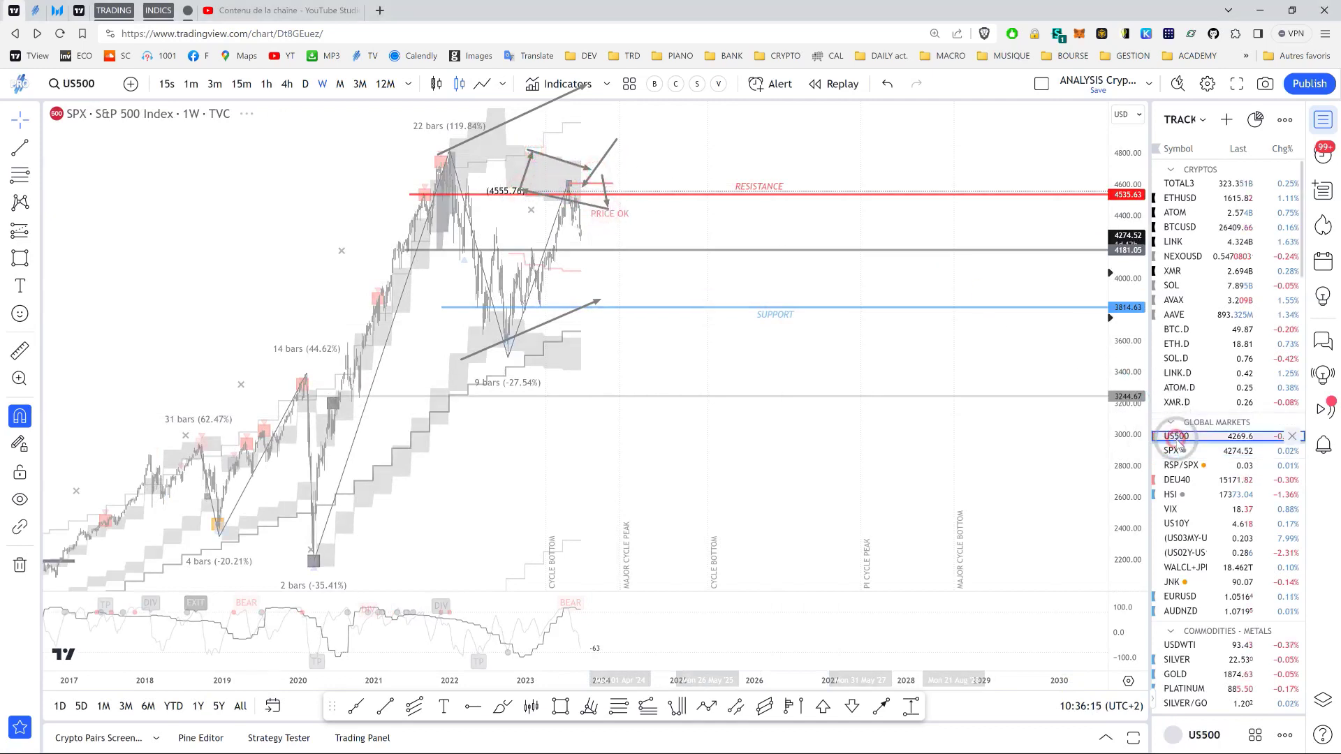
{"action": "right_click", "coordinate": [675, 302]}
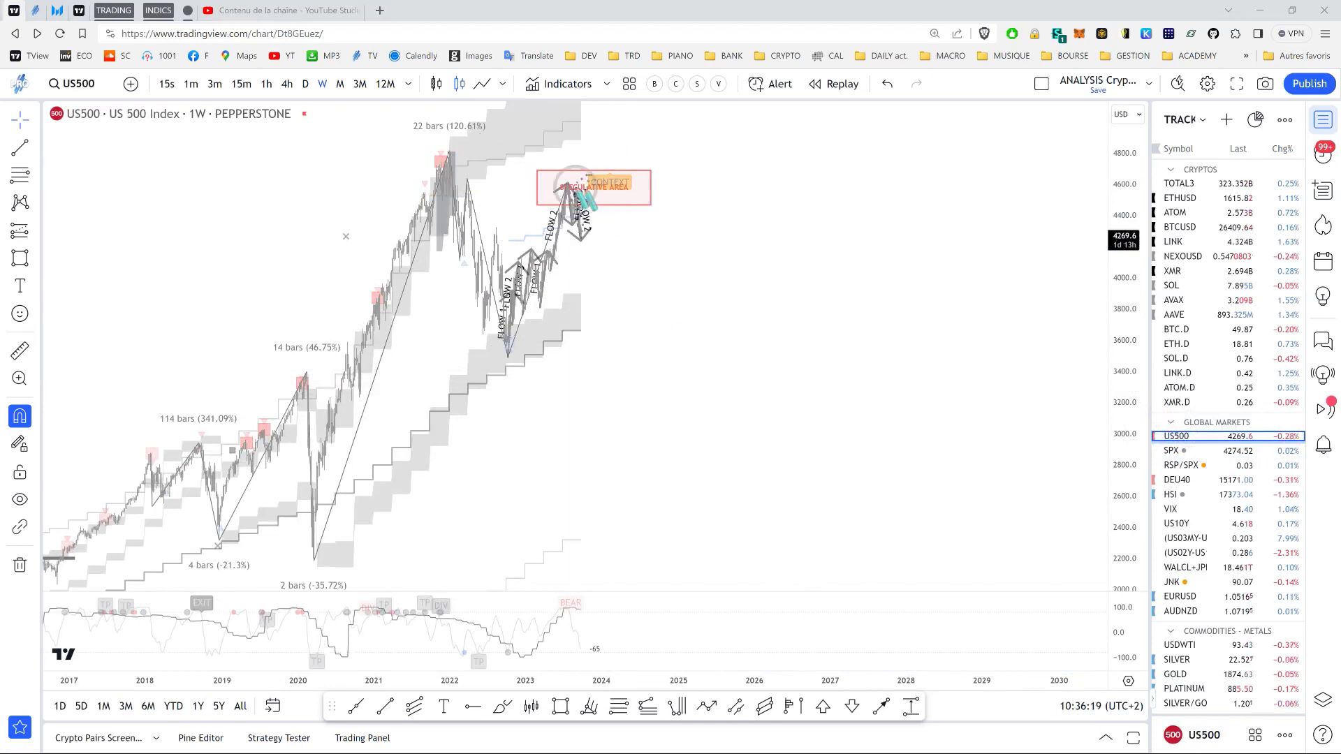
{"action": "left_click_drag", "start_coordinate": [593, 152], "coordinate": [588, 191]}
- Show US500 on the 1-hour timeframe and rescale it so the two bearish flows fill the chart
{"action": "left_click", "coordinate": [287, 84]}
{"action": "left_click", "coordinate": [269, 84]}
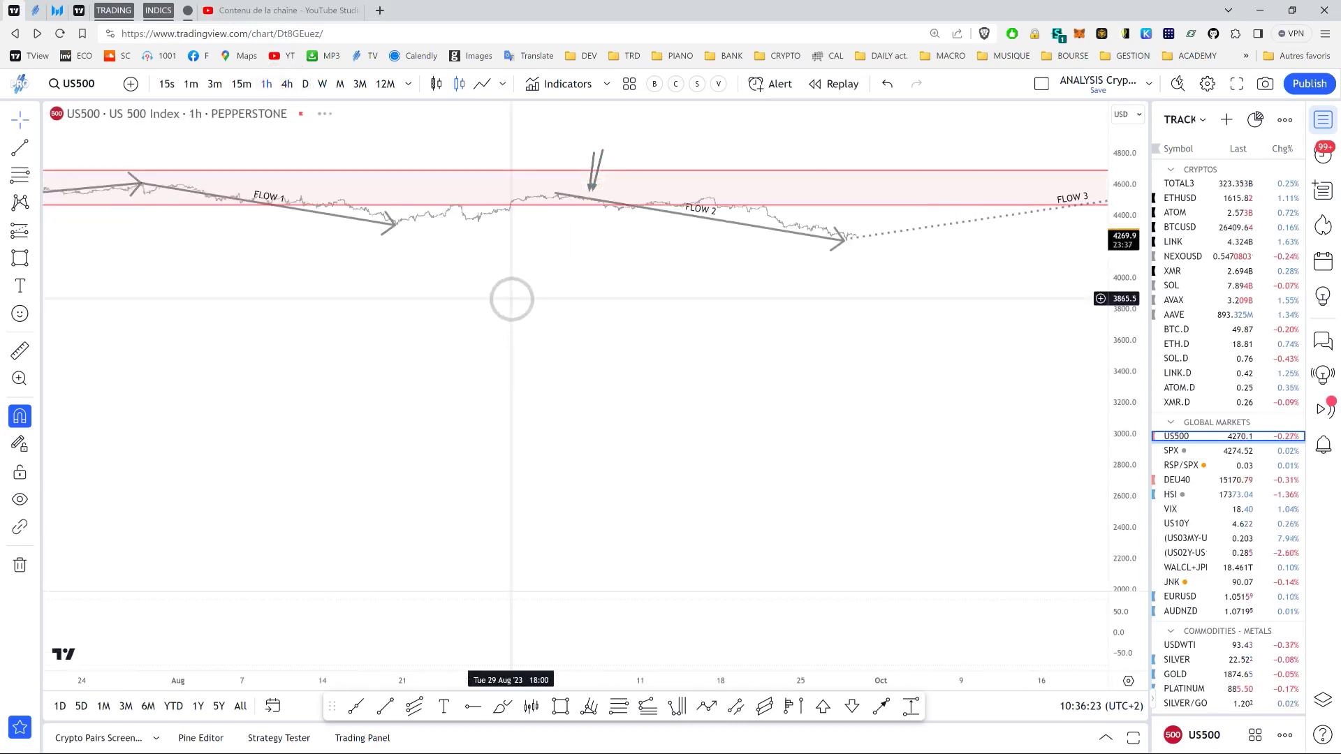
{"action": "double_click", "coordinate": [1125, 305]}
{"action": "scroll", "coordinate": [695, 381], "scroll_direction": "down", "scroll_amount": 6}
{"action": "scroll", "coordinate": [696, 382], "scroll_direction": "up", "scroll_amount": 2}
- Draw a downward arrow along the first part of the bearish FLOW 1, and clear the annotations
{"action": "key", "text": "alt"}
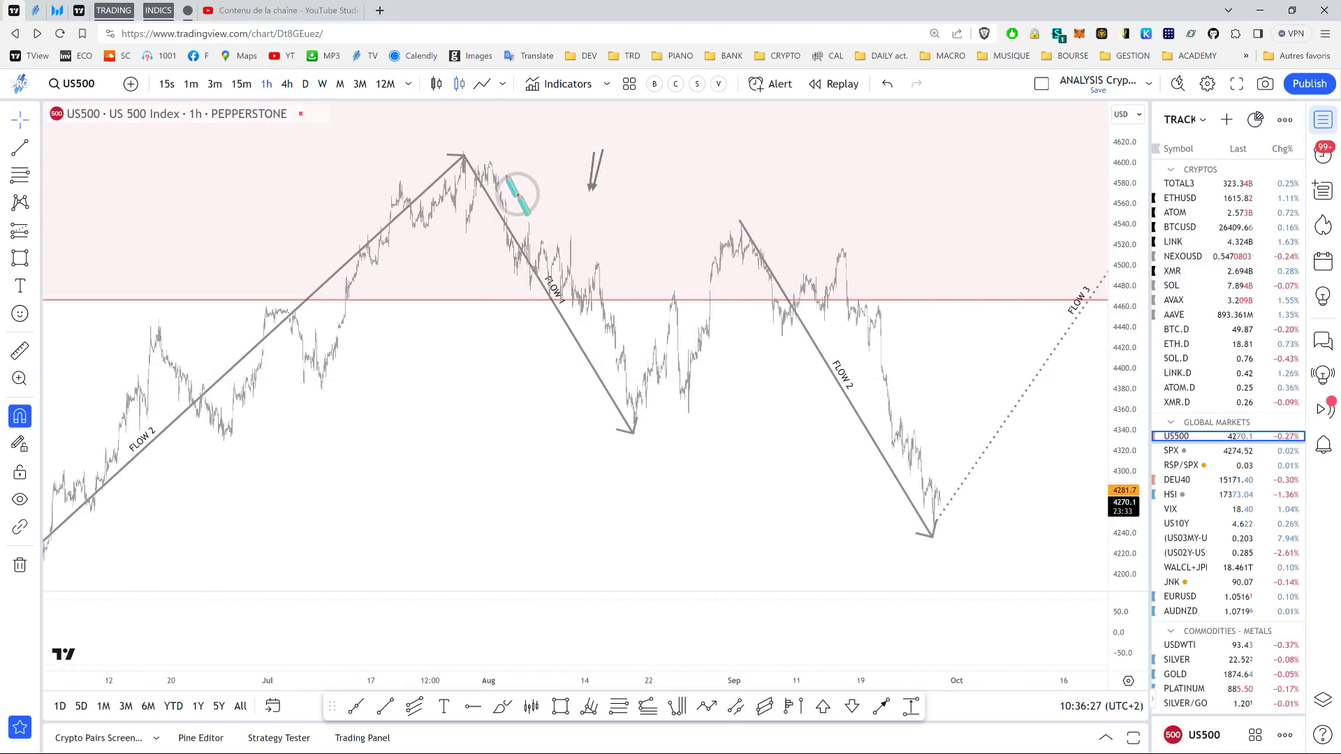
{"action": "left_click_drag", "start_coordinate": [524, 239], "coordinate": [579, 328]}
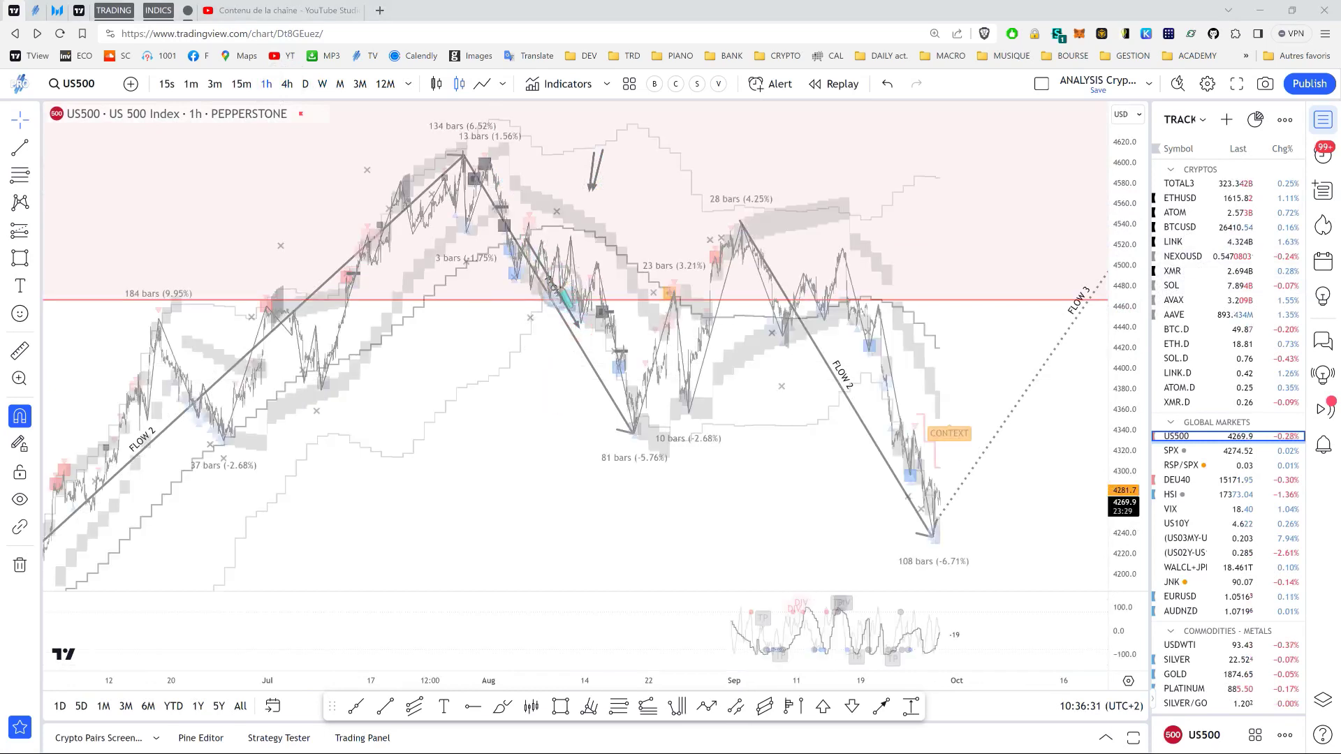
{"action": "right_click", "coordinate": [560, 287]}
- Draw arrows marking the falling context zone after the August top and the rebound and decline after the FLOW 1 low
{"action": "mouse_move", "coordinate": [618, 251]}
{"action": "left_mouse_down"}
{"action": "mouse_move", "coordinate": [673, 291]}
{"action": "mouse_move", "coordinate": [641, 297]}
{"action": "mouse_move", "coordinate": [649, 310]}
{"action": "left_mouse_up"}
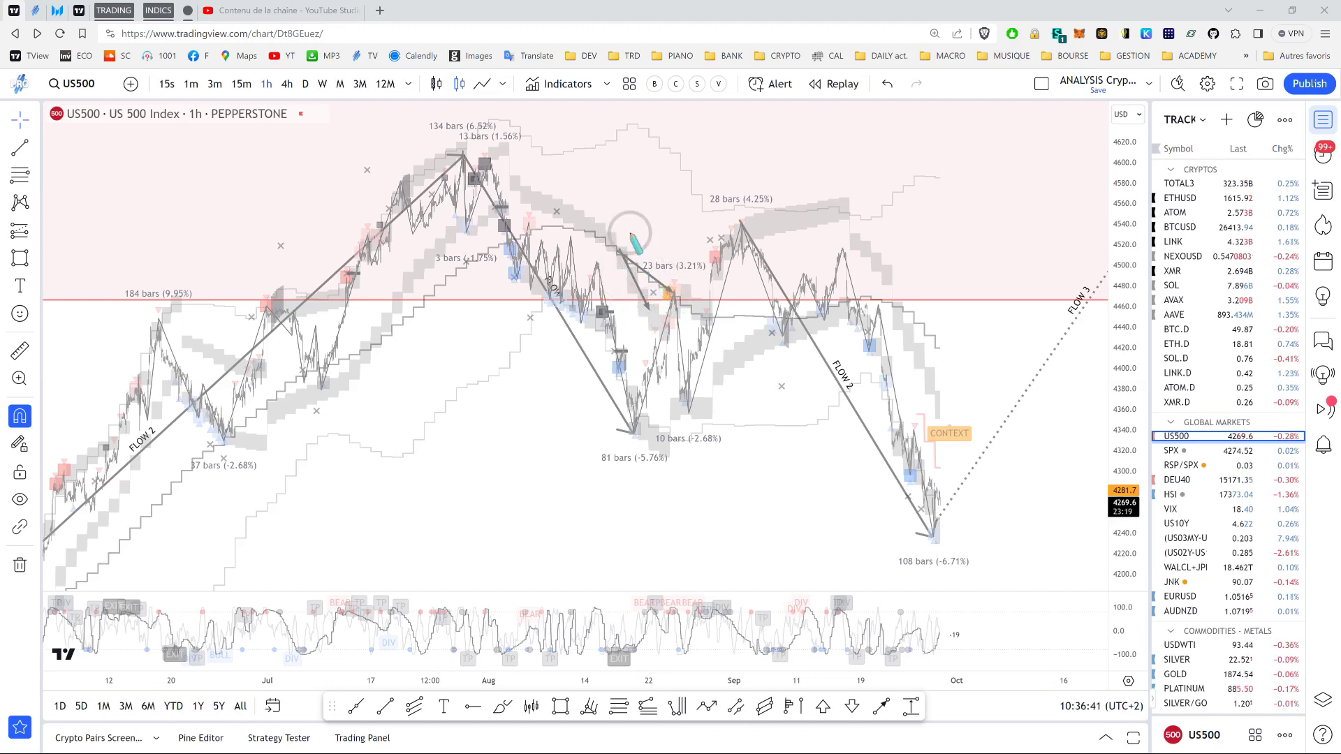
{"action": "left_click_drag", "start_coordinate": [629, 233], "coordinate": [652, 199]}
{"action": "left_click_drag", "start_coordinate": [652, 199], "coordinate": [652, 246]}
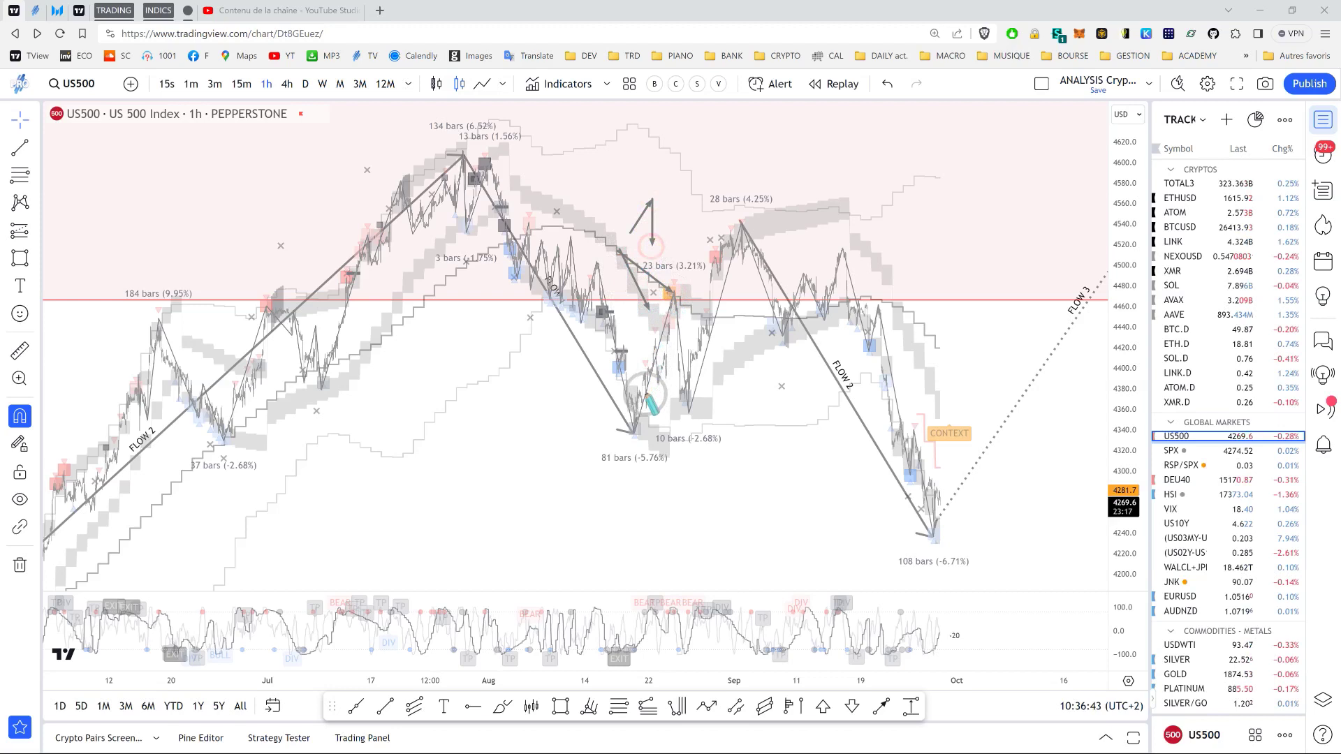
{"action": "mouse_move", "coordinate": [657, 327]}
{"action": "left_mouse_down"}
{"action": "mouse_move", "coordinate": [669, 293]}
{"action": "mouse_move", "coordinate": [688, 406]}
{"action": "left_mouse_up"}
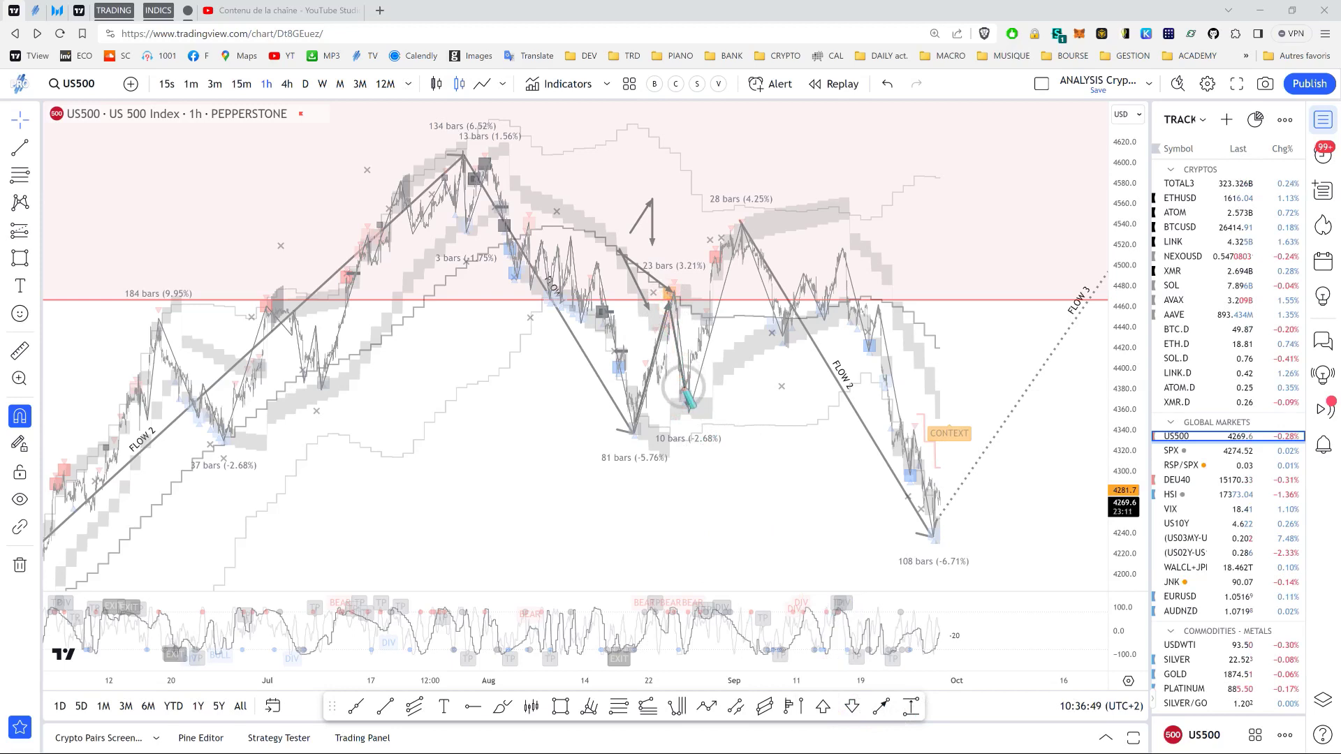
- Mark the late-August crossing of the average with short downward arrows and outline the early-September top with arrows
{"action": "left_click_drag", "start_coordinate": [703, 300], "coordinate": [706, 316]}
{"action": "left_click", "coordinate": [706, 322]}
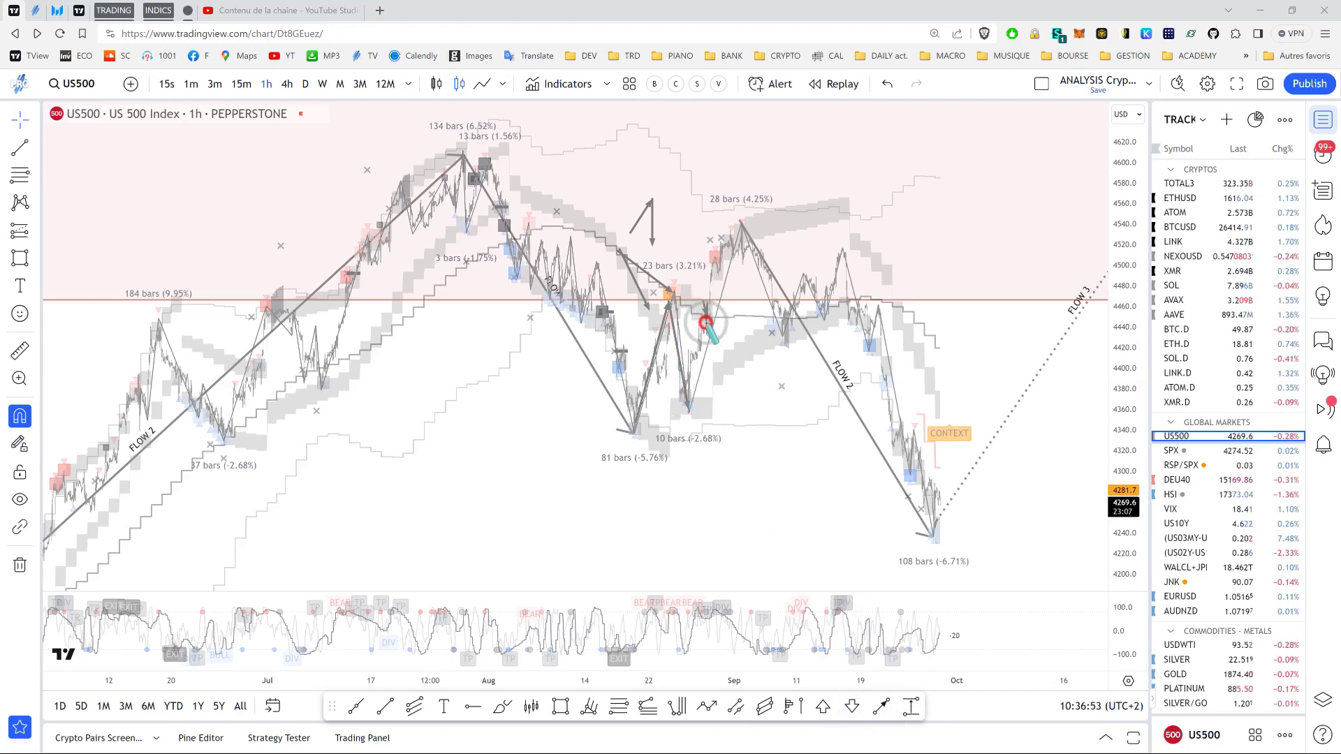
{"action": "mouse_move", "coordinate": [734, 187]}
{"action": "left_mouse_down"}
{"action": "mouse_move", "coordinate": [735, 216]}
{"action": "mouse_move", "coordinate": [753, 217]}
{"action": "left_mouse_up"}
{"action": "left_click_drag", "start_coordinate": [759, 225], "coordinate": [760, 247]}
{"action": "left_click_drag", "start_coordinate": [757, 247], "coordinate": [729, 252]}
{"action": "left_click_drag", "start_coordinate": [724, 252], "coordinate": [719, 217]}
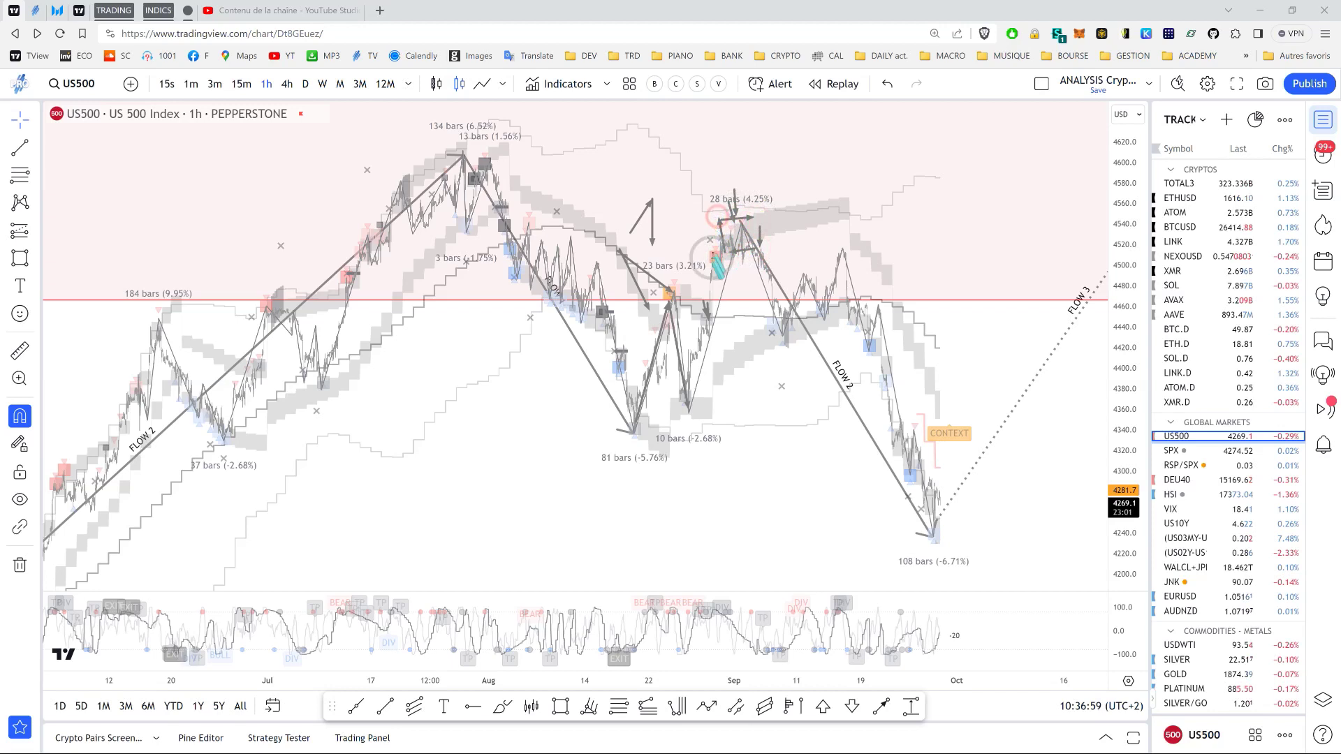
{"action": "left_click_drag", "start_coordinate": [702, 319], "coordinate": [714, 319]}
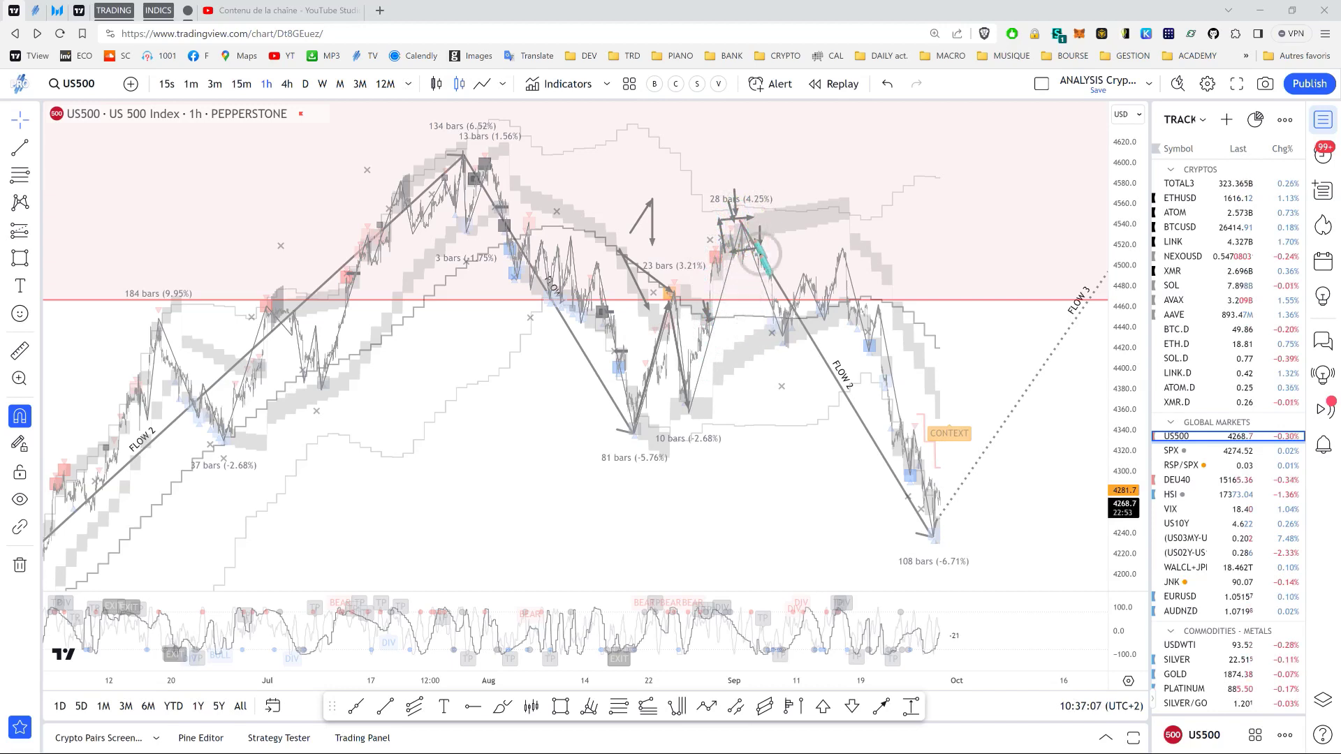
- Draw horizontal arrows from the FLOW 1 low, the September top and the average crossing, and mark the break below that low
{"action": "left_click_drag", "start_coordinate": [632, 423], "coordinate": [1075, 411]}
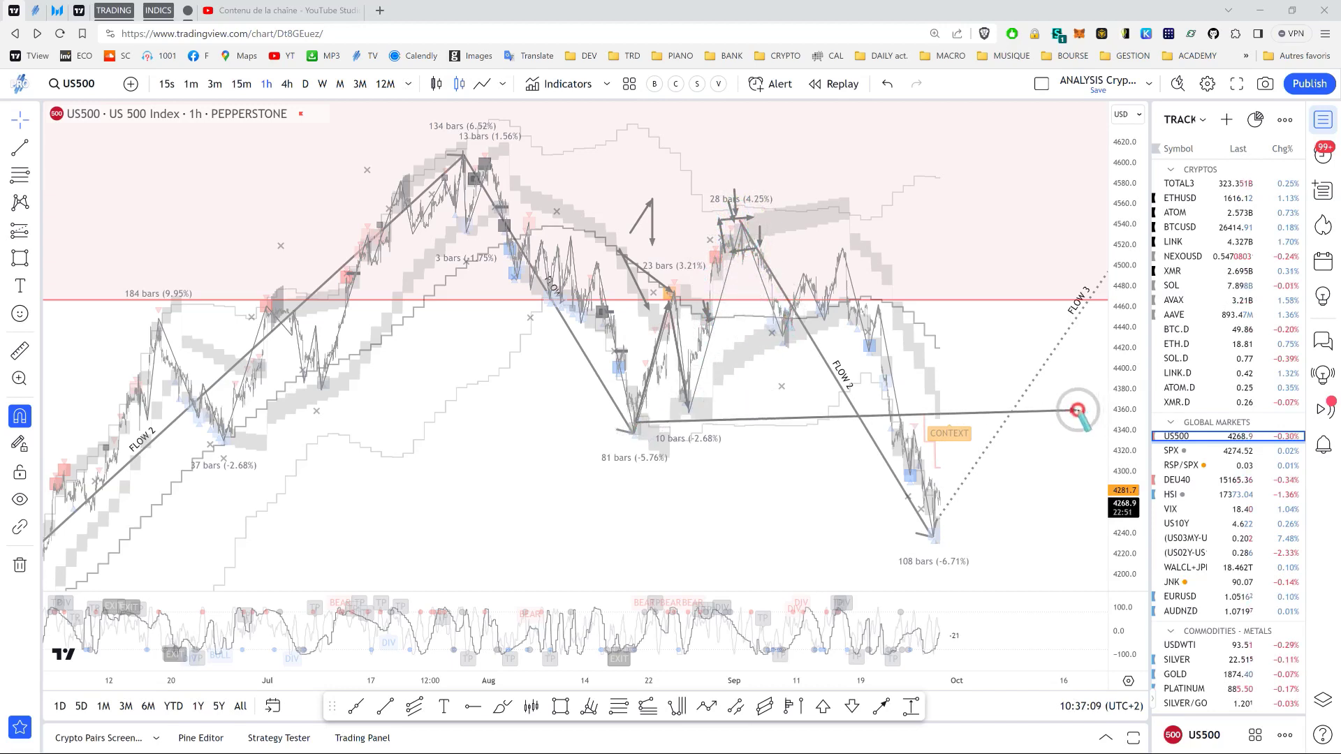
{"action": "mouse_move", "coordinate": [892, 427]}
{"action": "left_mouse_down"}
{"action": "mouse_move", "coordinate": [915, 446]}
{"action": "mouse_move", "coordinate": [890, 459]}
{"action": "left_mouse_up"}
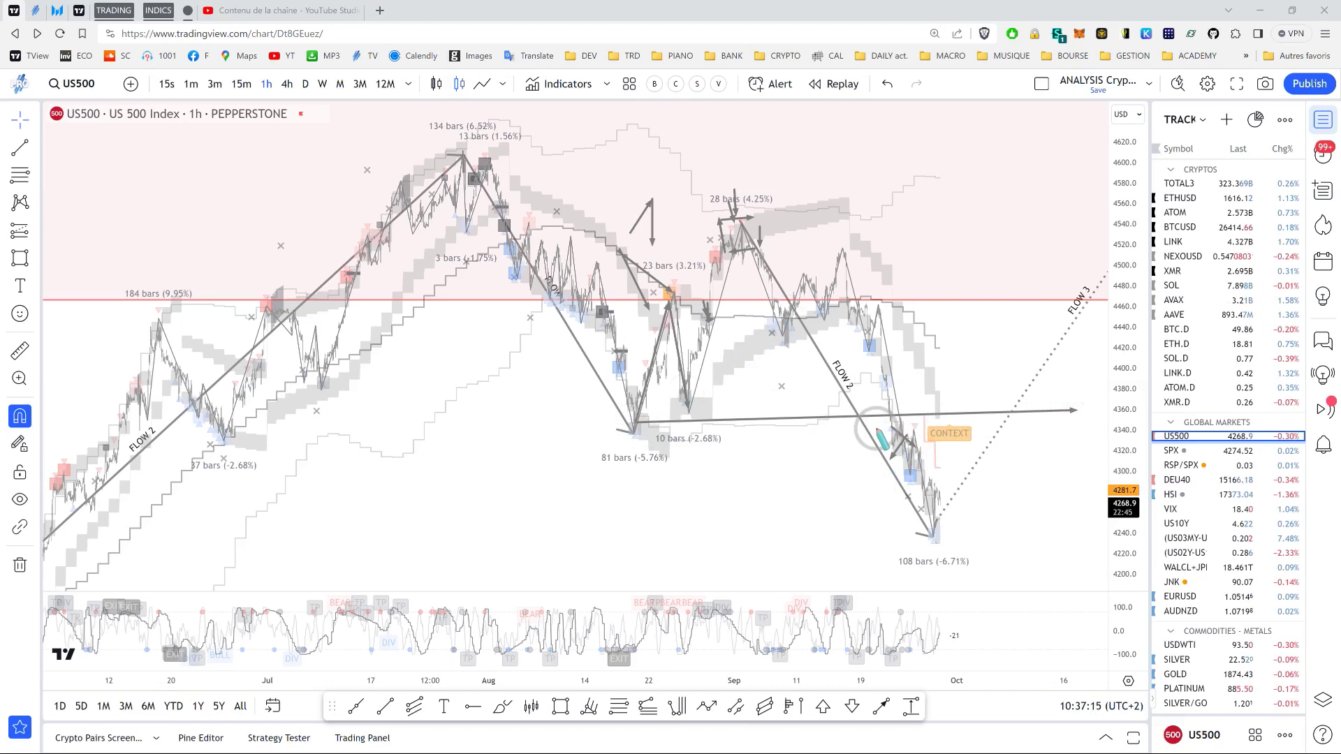
{"action": "left_click_drag", "start_coordinate": [727, 238], "coordinate": [1091, 240]}
{"action": "left_click_drag", "start_coordinate": [714, 311], "coordinate": [1121, 311]}
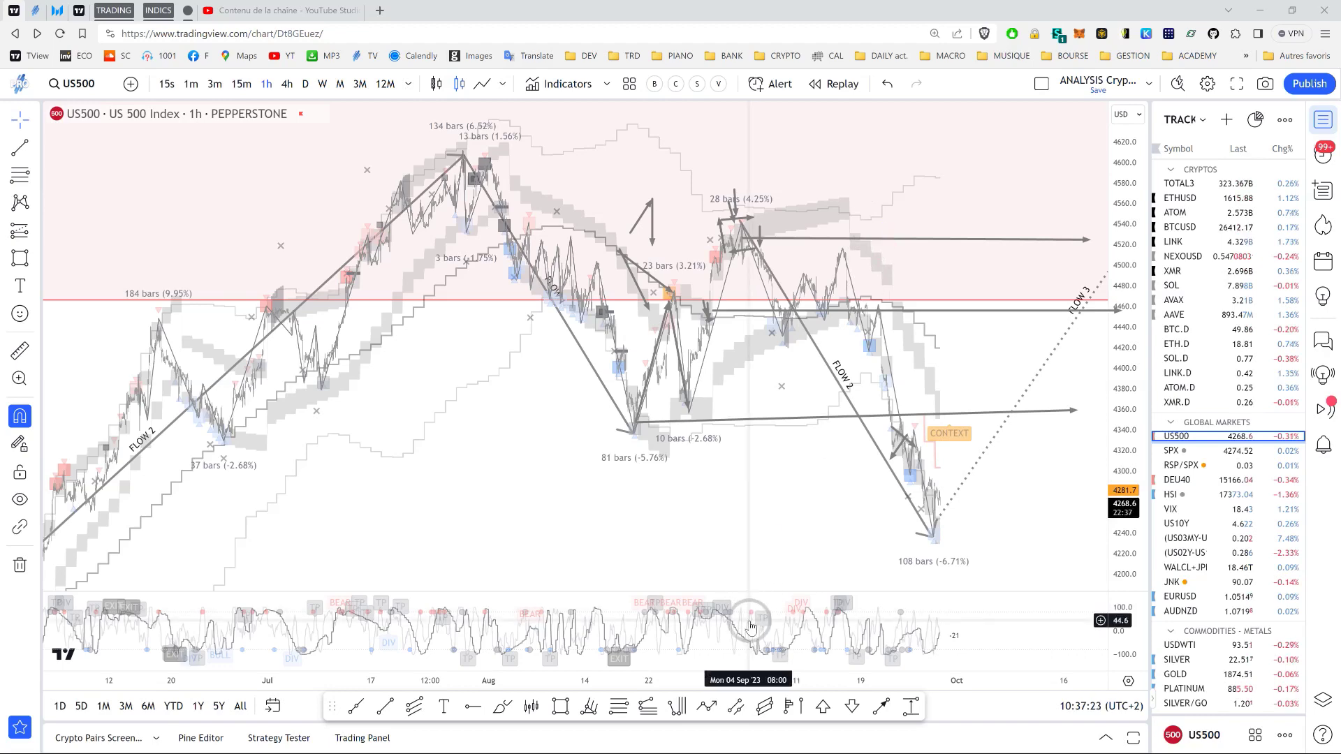
- Switch to the xFLOW-trading-ENG.png image, mark the first break level, underline BREAK PREV. TOP (SL BE), and return to the chart
{"action": "key", "text": "super"}
{"action": "left_click", "coordinate": [936, 739]}
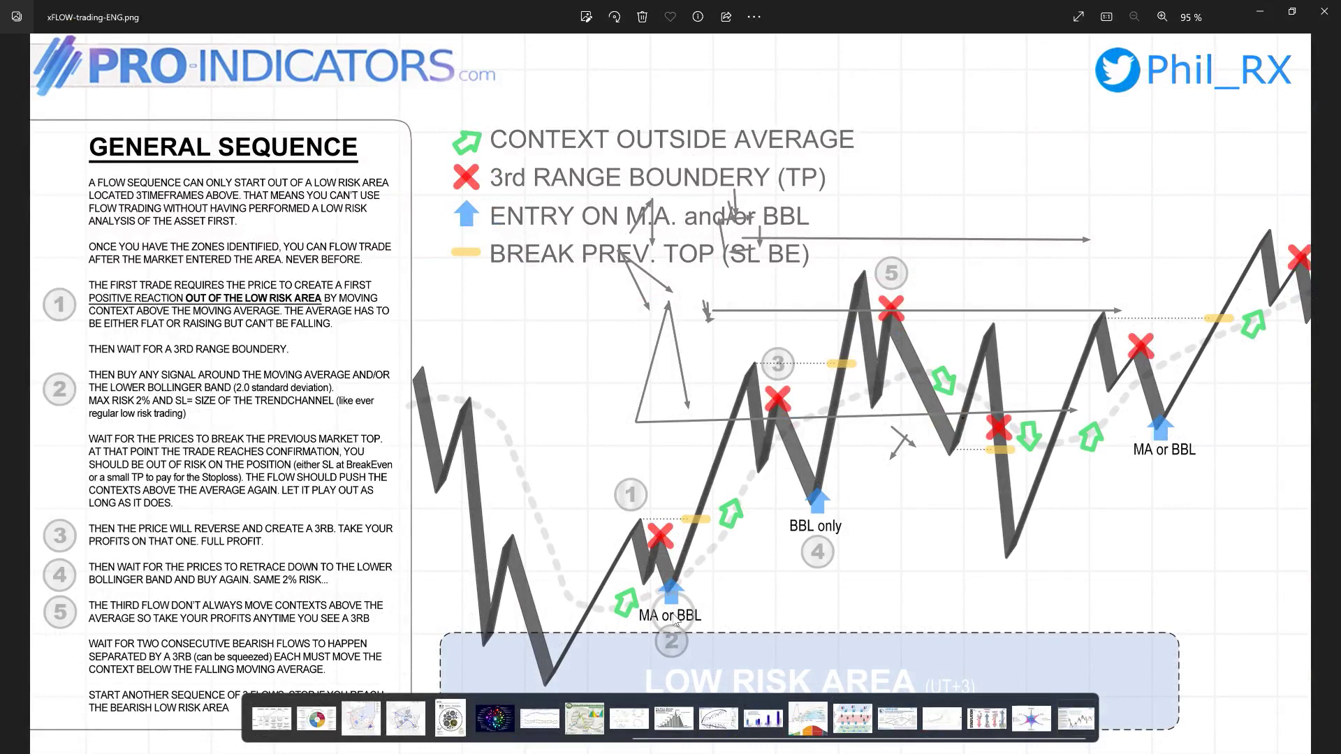
{"action": "left_click_drag", "start_coordinate": [684, 520], "coordinate": [698, 518]}
{"action": "left_click_drag", "start_coordinate": [499, 262], "coordinate": [799, 267]}
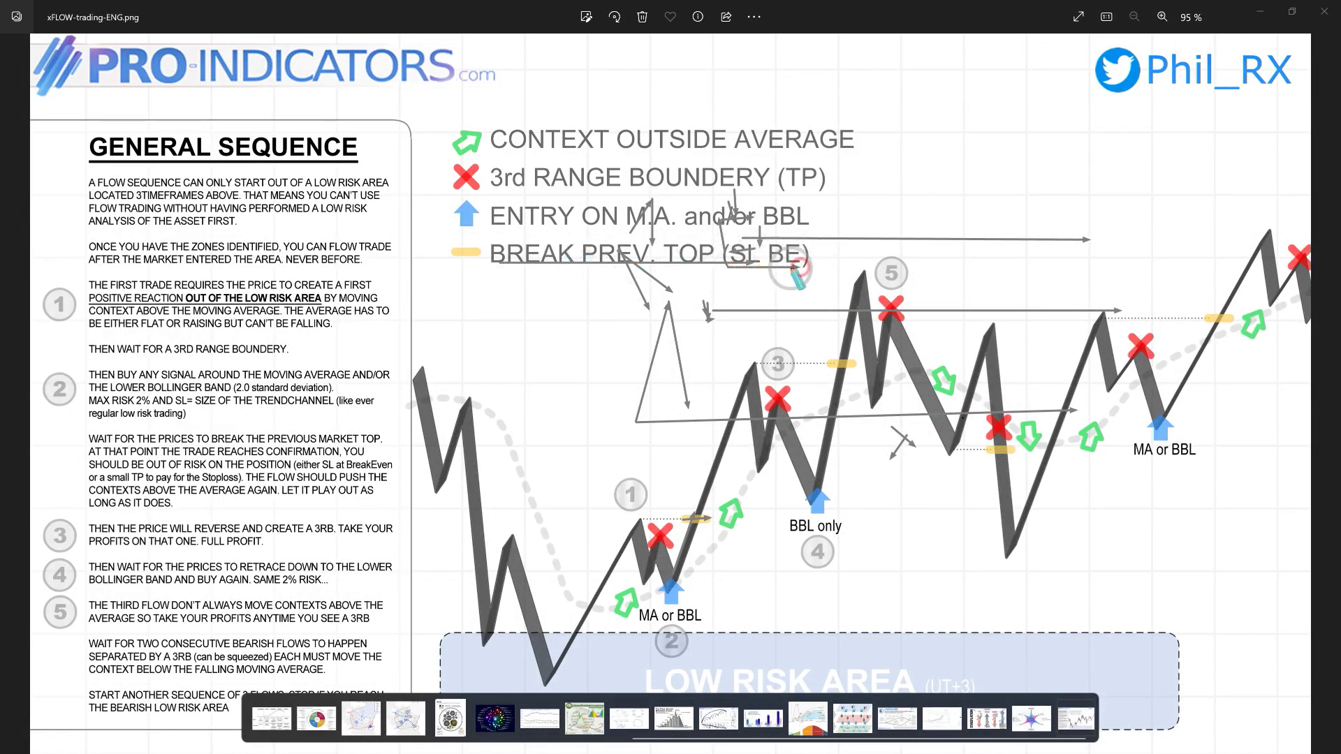
{"action": "key", "text": "Escape"}
{"action": "left_click", "coordinate": [1257, 10]}
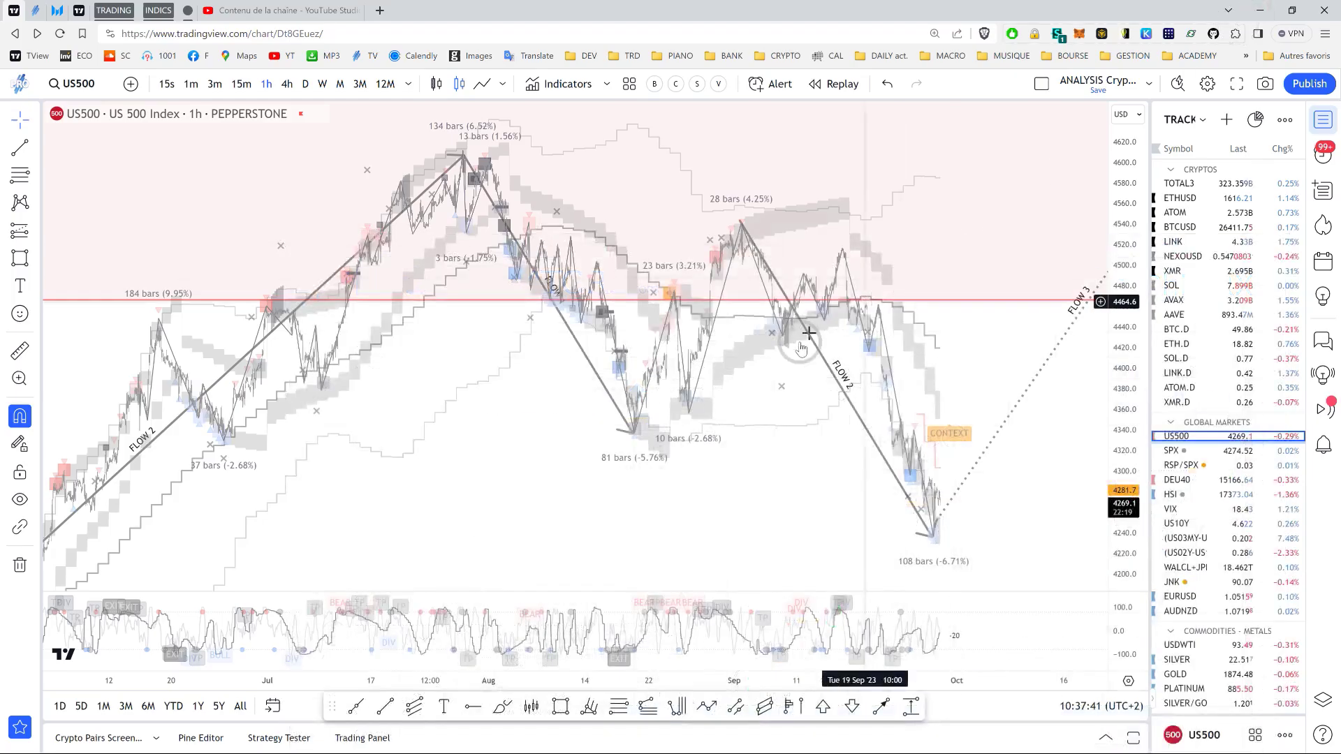
- Draw a horizontal arrow from the FLOW 1 low and a downward arrow along the decline below that level
{"action": "key", "text": "ctrl+2"}
{"action": "left_click_drag", "start_coordinate": [635, 427], "coordinate": [1052, 428]}
{"action": "left_click_drag", "start_coordinate": [899, 432], "coordinate": [935, 498]}
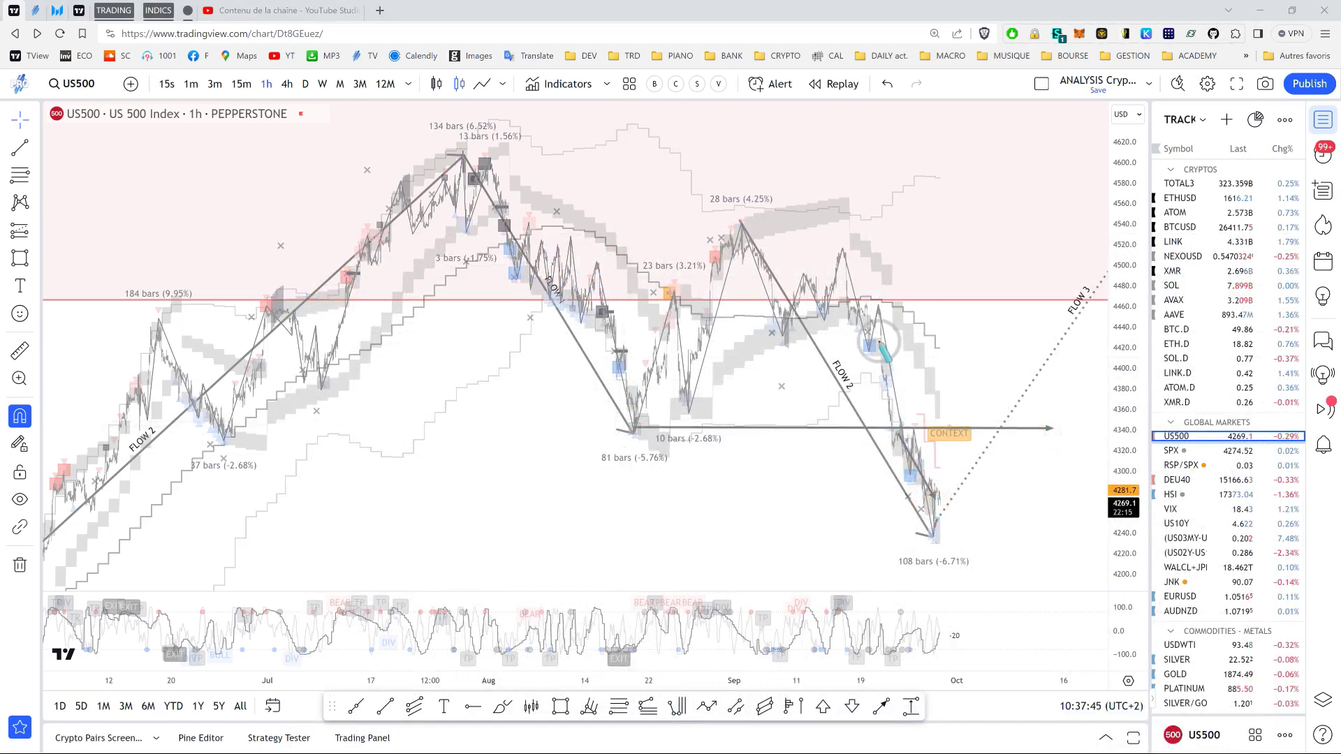
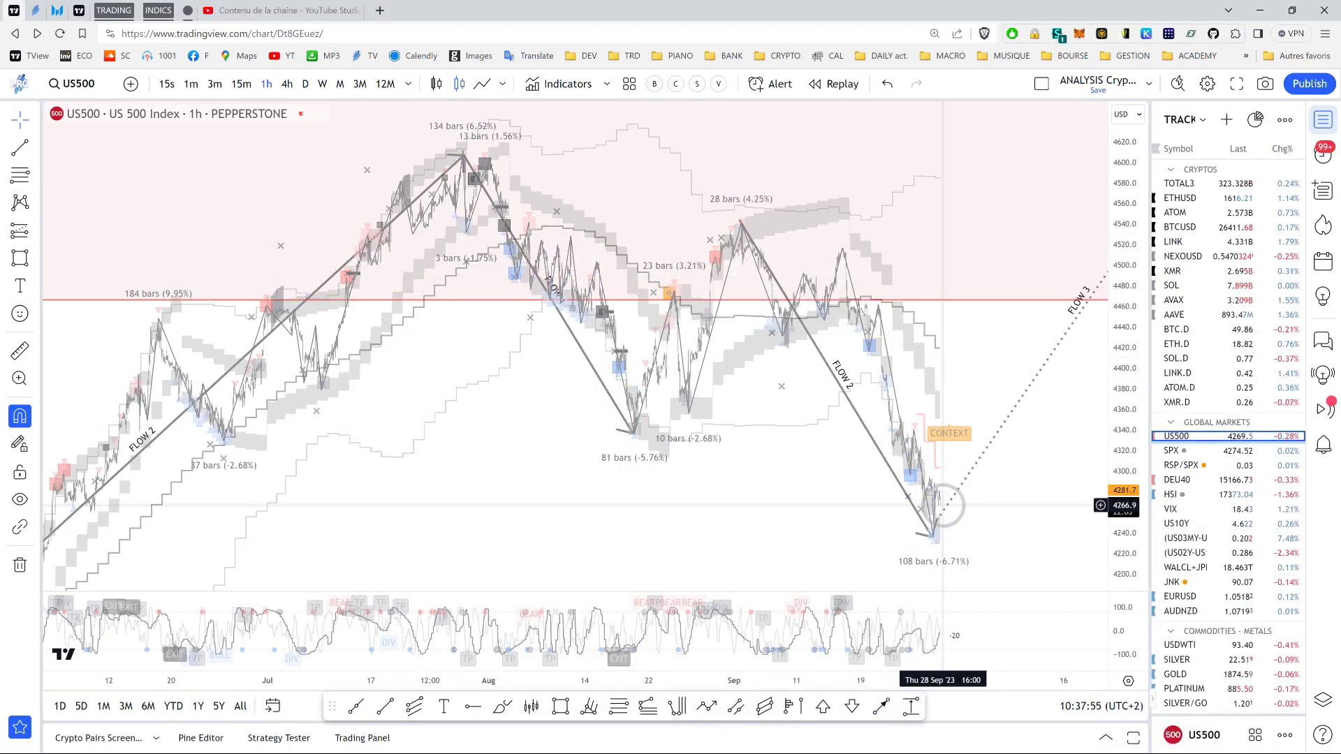
- Bring the whole dotted FLOW 3 projection into view and draw downward arrows along the bearish FLOW 2
{"action": "left_click_drag", "start_coordinate": [1126, 226], "coordinate": [1061, 393]}
{"action": "left_click_drag", "start_coordinate": [1031, 427], "coordinate": [884, 421]}
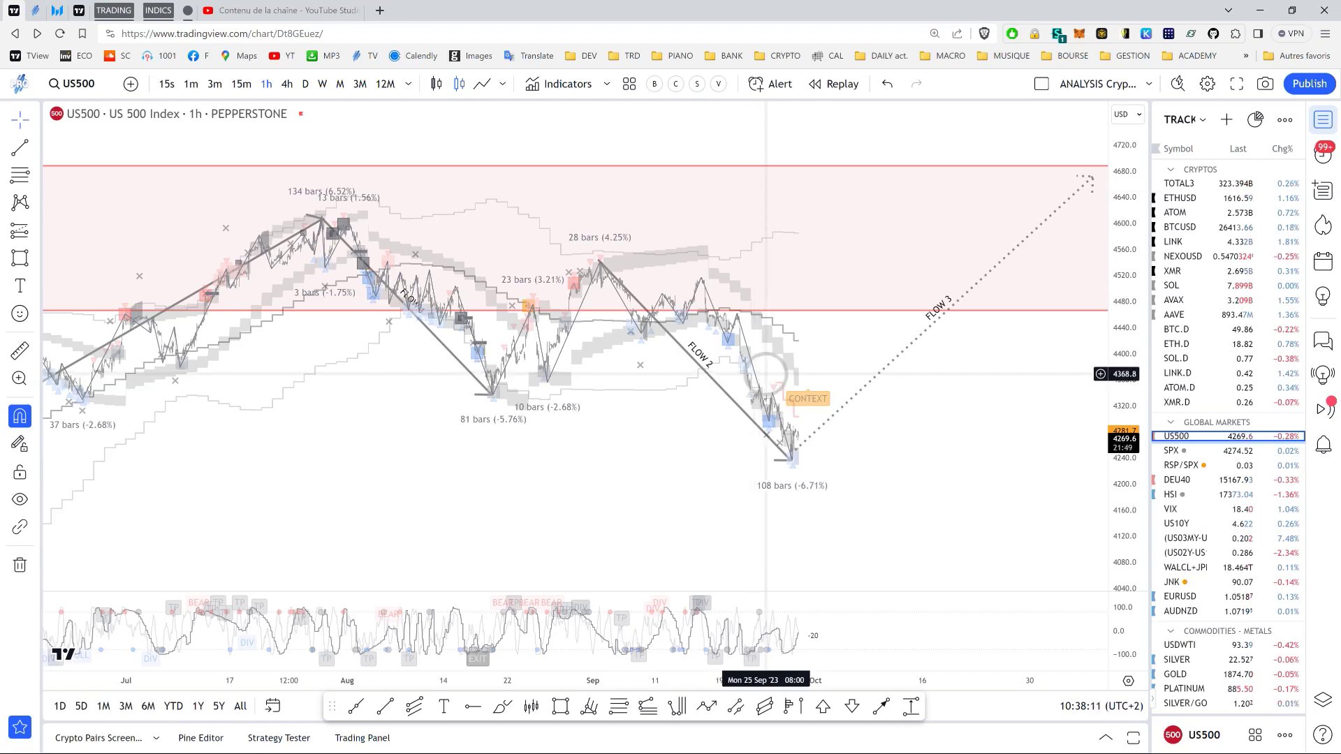
{"action": "key", "text": "ctrl+shift+3"}
{"action": "left_click_drag", "start_coordinate": [662, 303], "coordinate": [784, 431]}
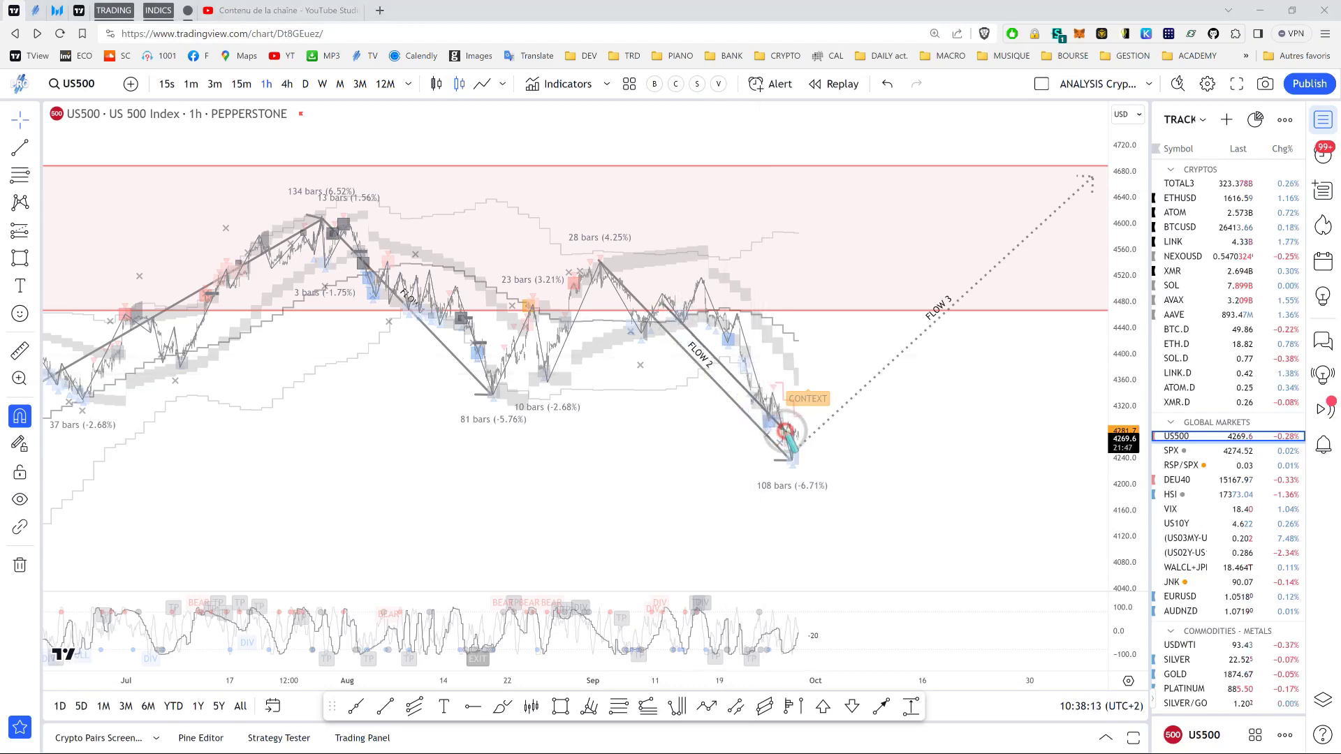
{"action": "left_click_drag", "start_coordinate": [689, 313], "coordinate": [876, 499]}
{"action": "left_click_drag", "start_coordinate": [714, 386], "coordinate": [736, 511]}
{"action": "right_click", "coordinate": [562, 484]}
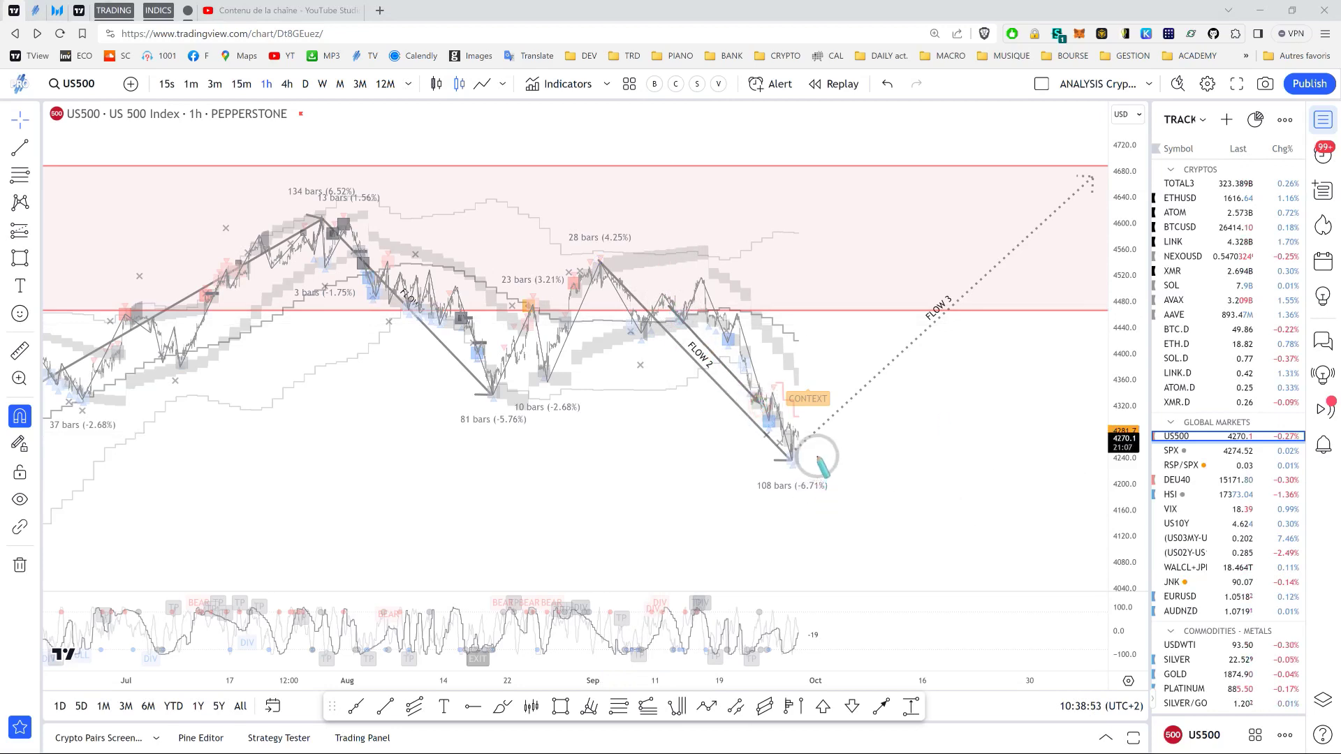
- Draw arrows sketching a rebound and pullback from the FLOW 2 low beside the CONTEXT label, and clear the annotations
{"action": "left_click_drag", "start_coordinate": [795, 462], "coordinate": [836, 289]}
{"action": "right_click", "coordinate": [714, 437]}
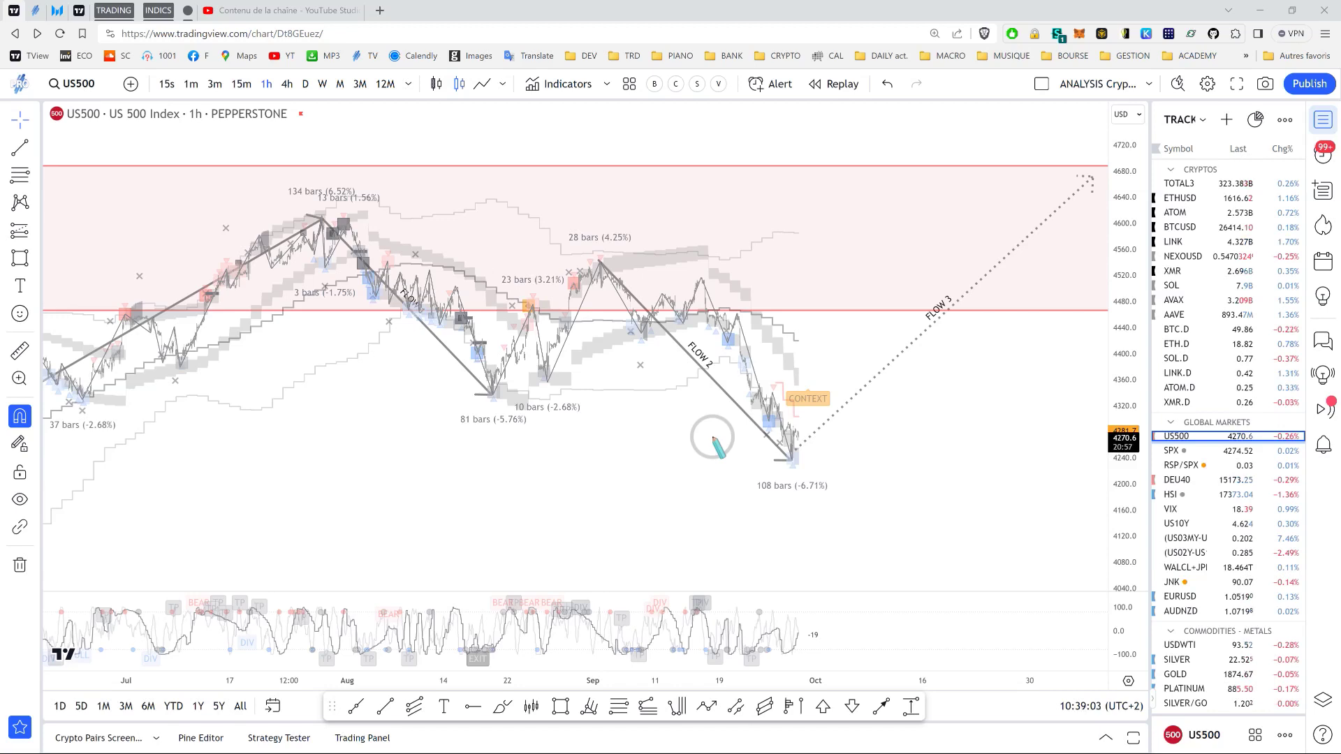
{"action": "mouse_move", "coordinate": [795, 444]}
{"action": "left_mouse_down"}
{"action": "mouse_move", "coordinate": [814, 369]}
{"action": "mouse_move", "coordinate": [851, 446]}
{"action": "mouse_move", "coordinate": [830, 443]}
{"action": "left_mouse_up"}
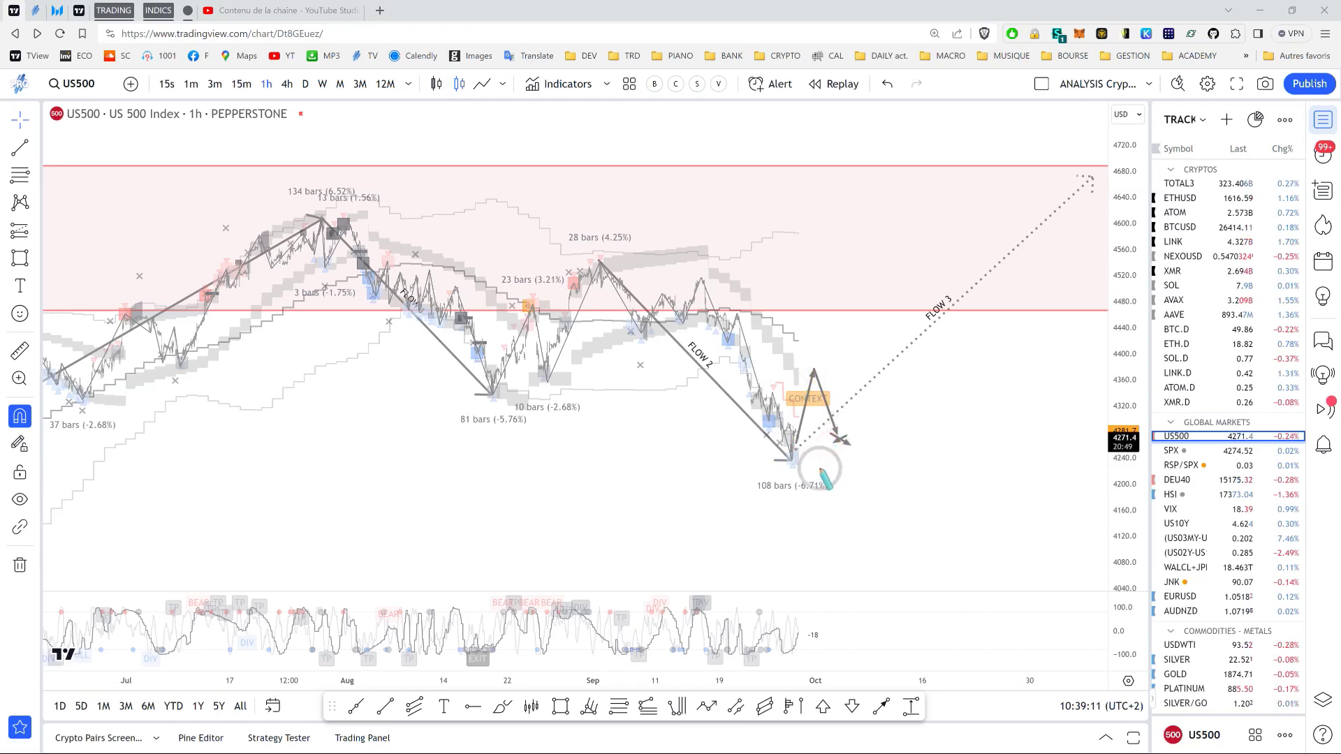
{"action": "left_click", "coordinate": [820, 469]}
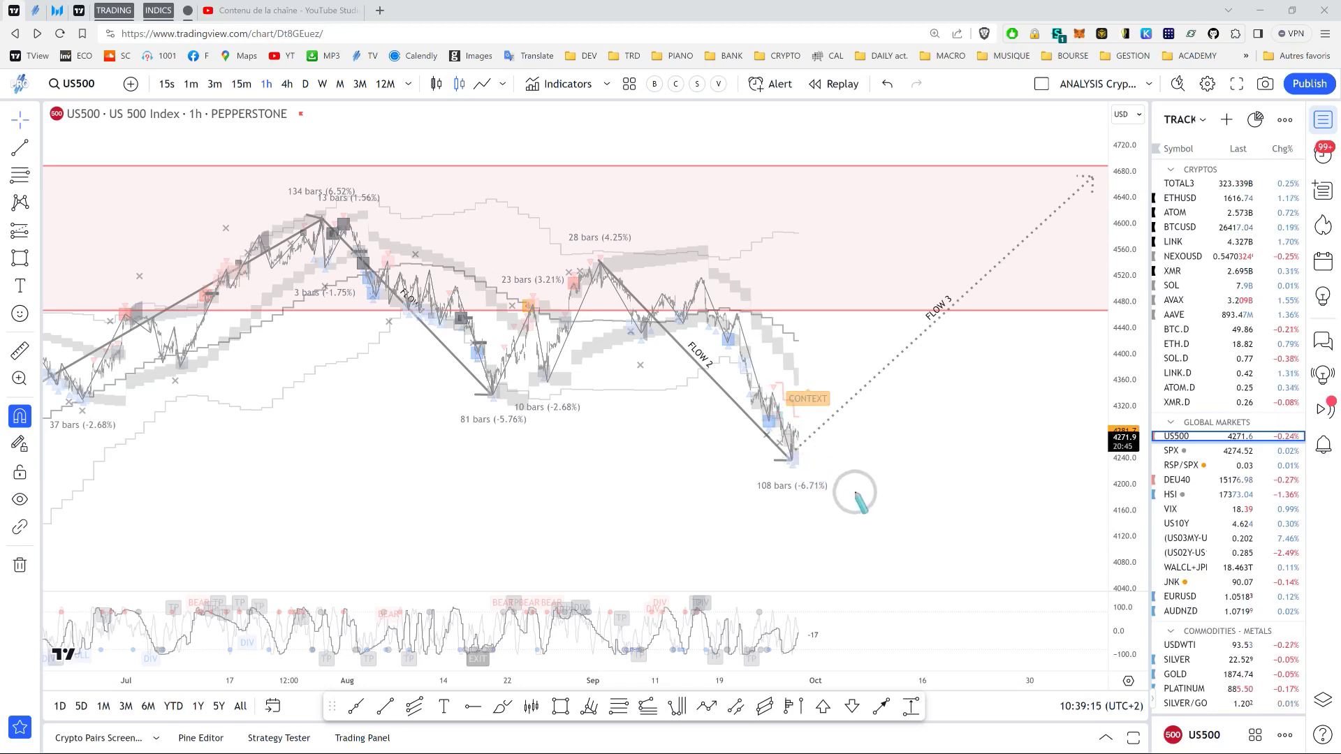
- Draw upward arrows along the dotted FLOW 3 projection and the earlier bullish FLOW 2, and clear the annotations
{"action": "left_click_drag", "start_coordinate": [832, 430], "coordinate": [916, 350]}
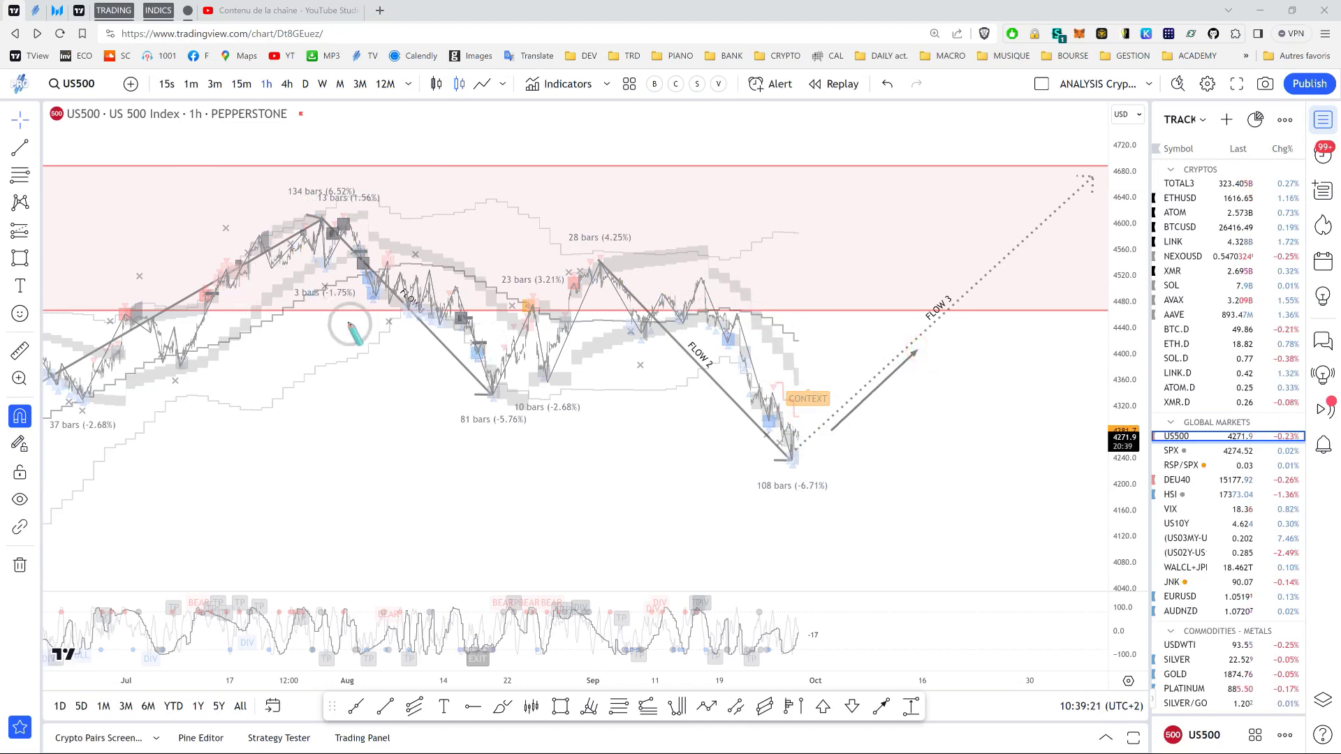
{"action": "key", "text": "ctrl+z"}
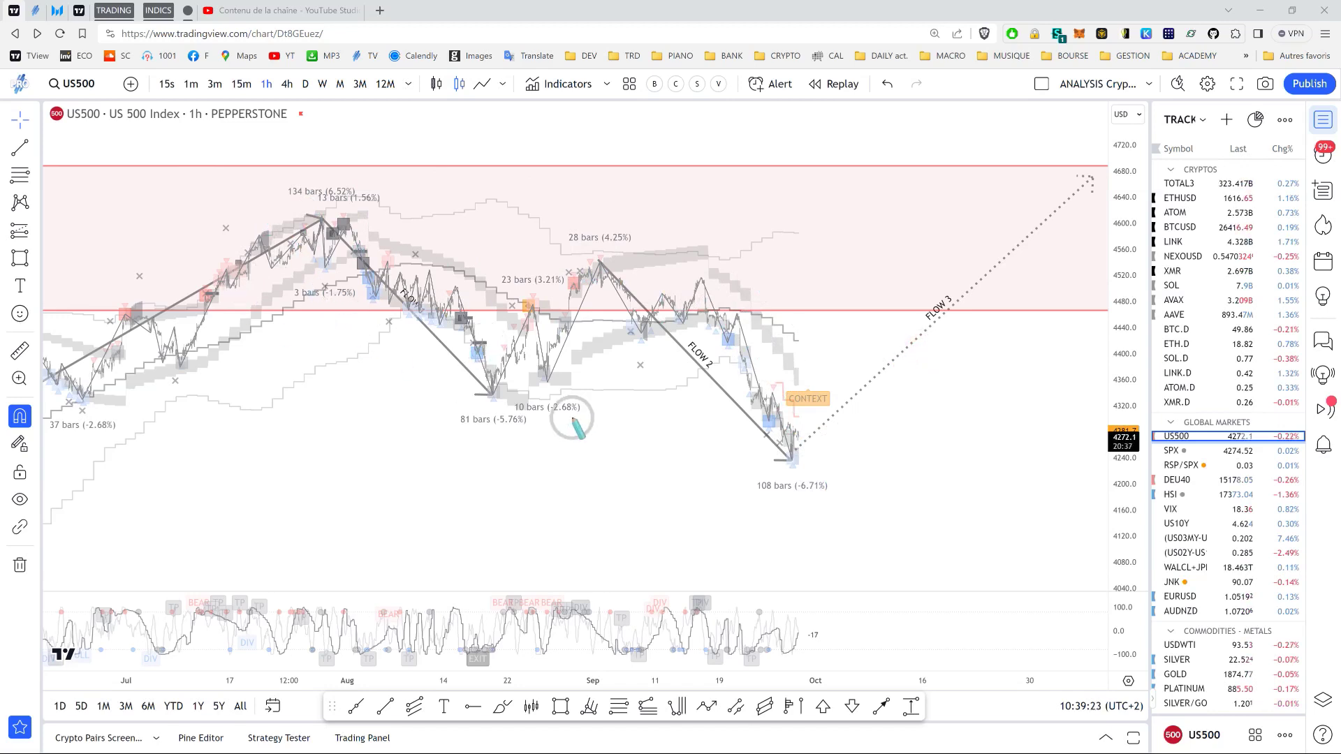
{"action": "left_click_drag", "start_coordinate": [829, 405], "coordinate": [921, 318]}
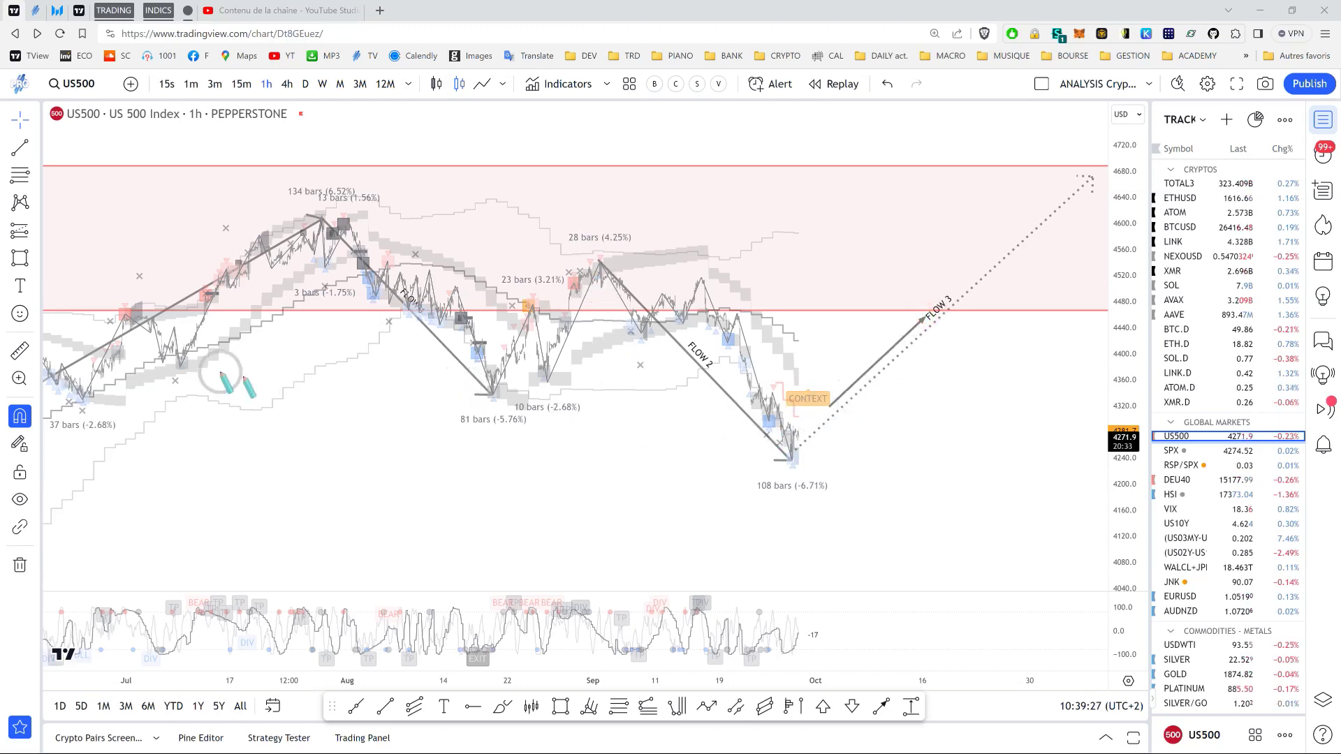
{"action": "scroll", "coordinate": [155, 356], "scroll_direction": "down", "scroll_amount": 2}
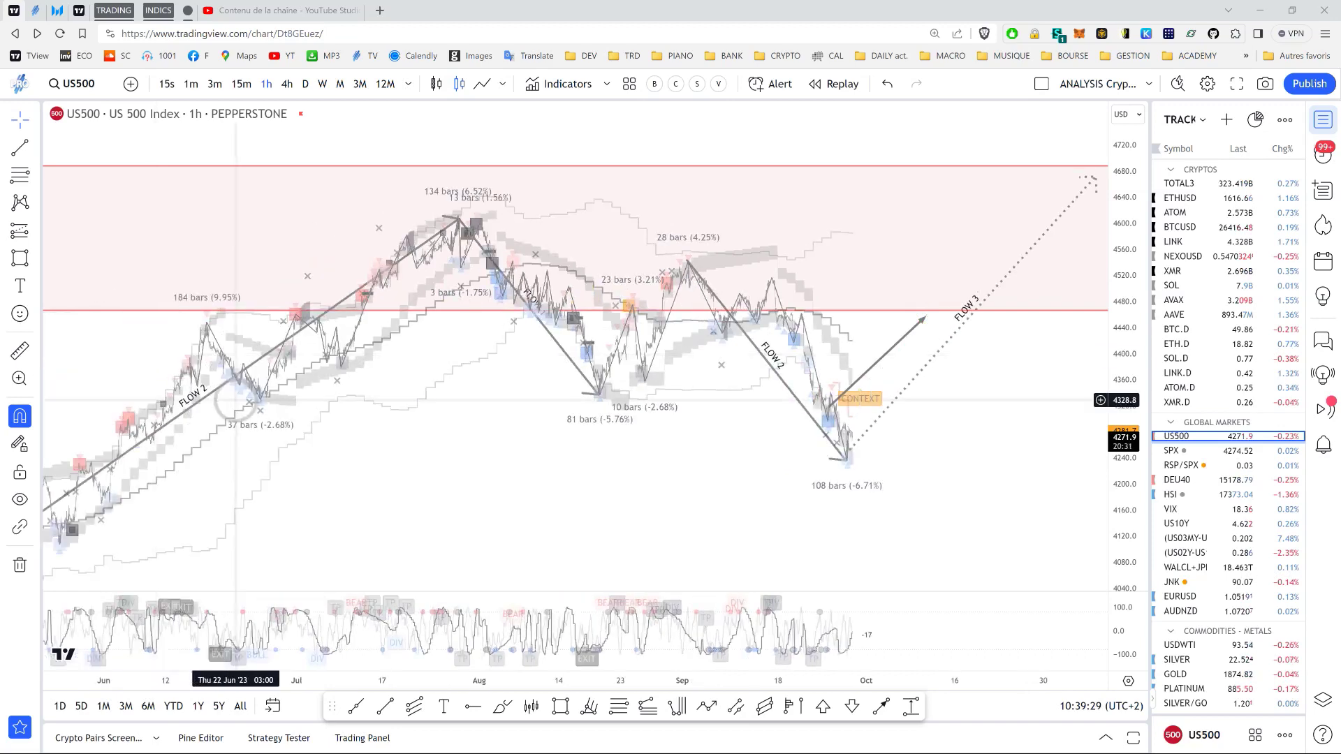
{"action": "left_click_drag", "start_coordinate": [167, 434], "coordinate": [290, 352]}
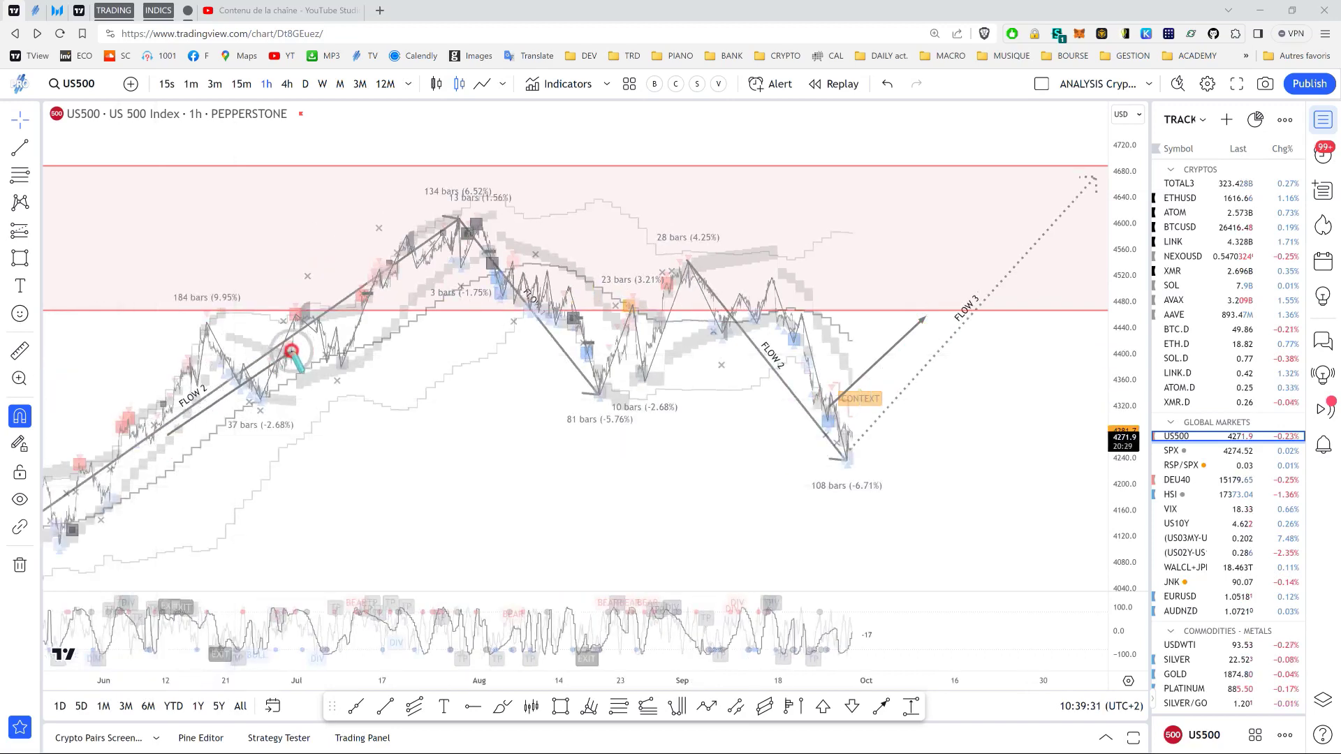
{"action": "right_click", "coordinate": [909, 396]}
{"action": "left_click", "coordinate": [880, 382]}
{"action": "right_click", "coordinate": [881, 383]}
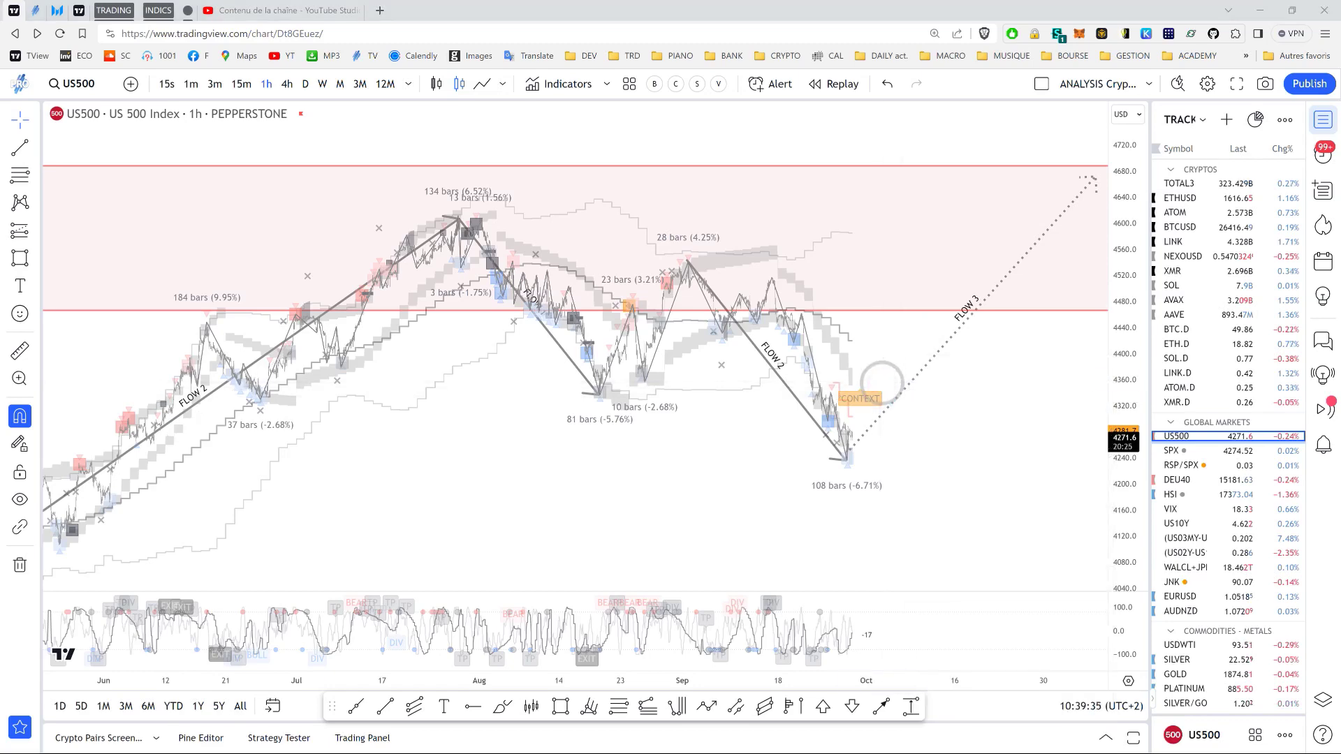
- Review the general flow sequence in the xFLOW-trading-ENG.png image and return to the US500 chart
{"action": "key", "text": "super"}
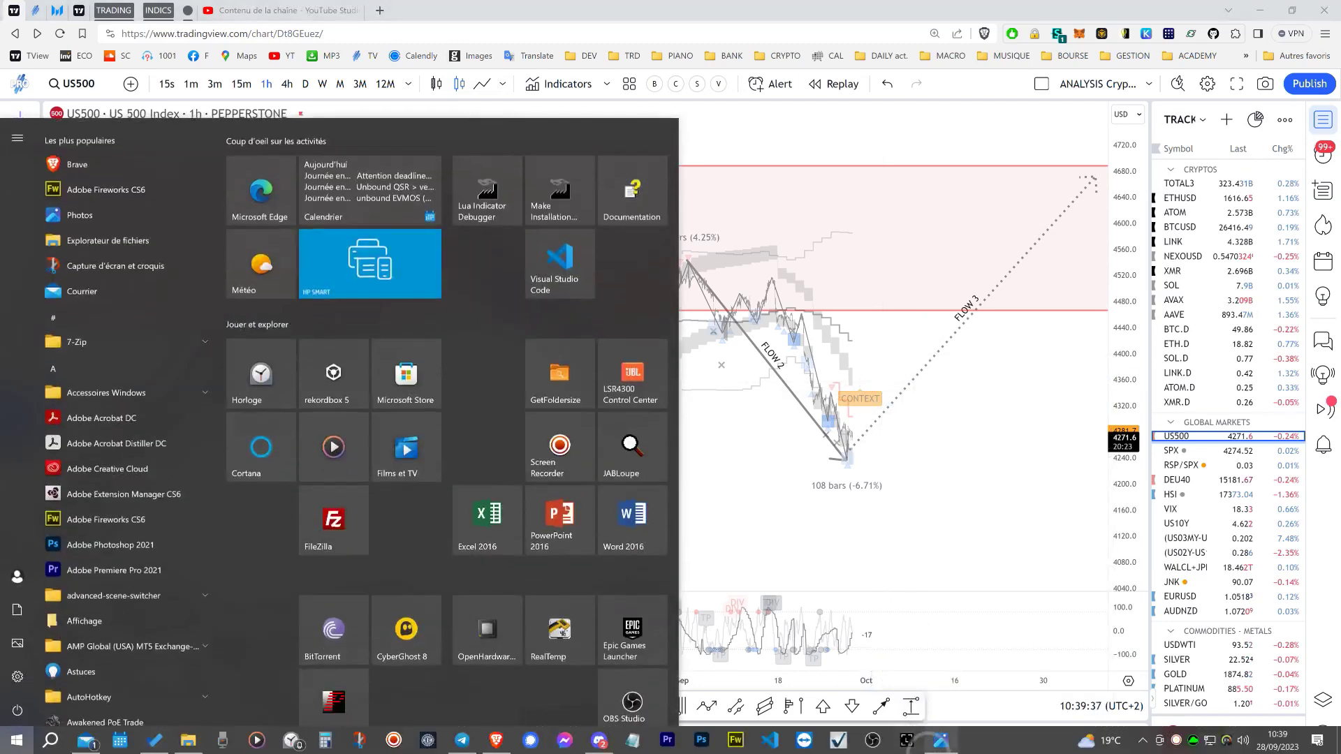
{"action": "left_click", "coordinate": [939, 738]}
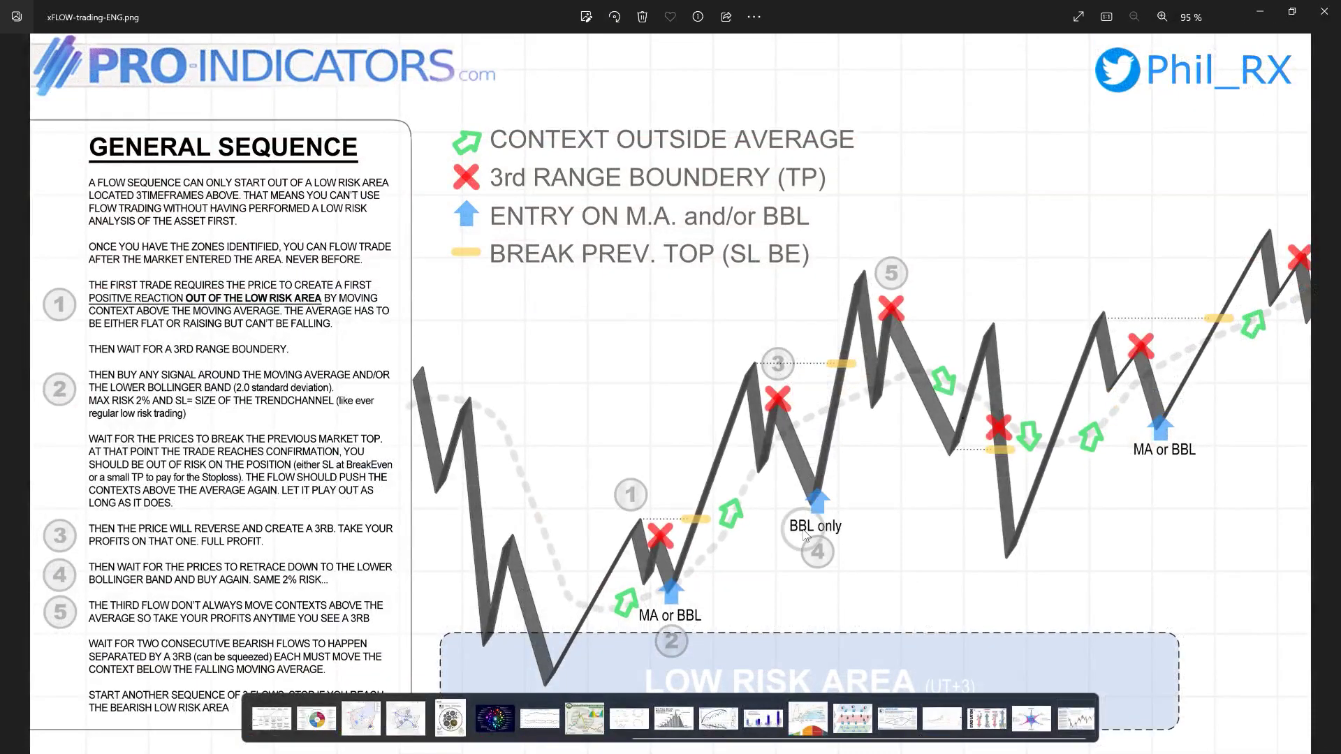
{"action": "left_click", "coordinate": [1260, 11]}
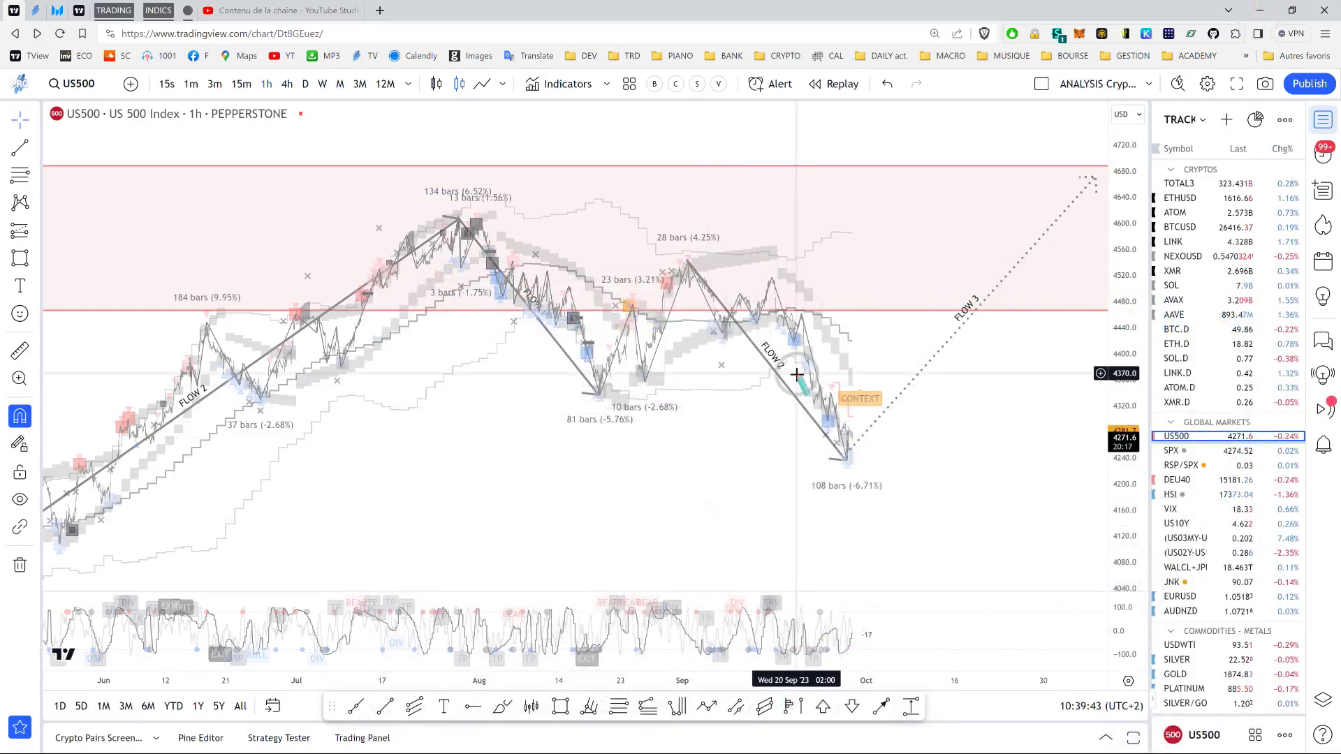
- Outline the late-September zone on the FLOW 2 decline with arrows and mark the early-September top with a downward arrow
{"action": "key", "text": "ctrl+shift+3"}
{"action": "mouse_move", "coordinate": [820, 386]}
{"action": "left_mouse_down"}
{"action": "mouse_move", "coordinate": [798, 388]}
{"action": "mouse_move", "coordinate": [802, 357]}
{"action": "left_mouse_up"}
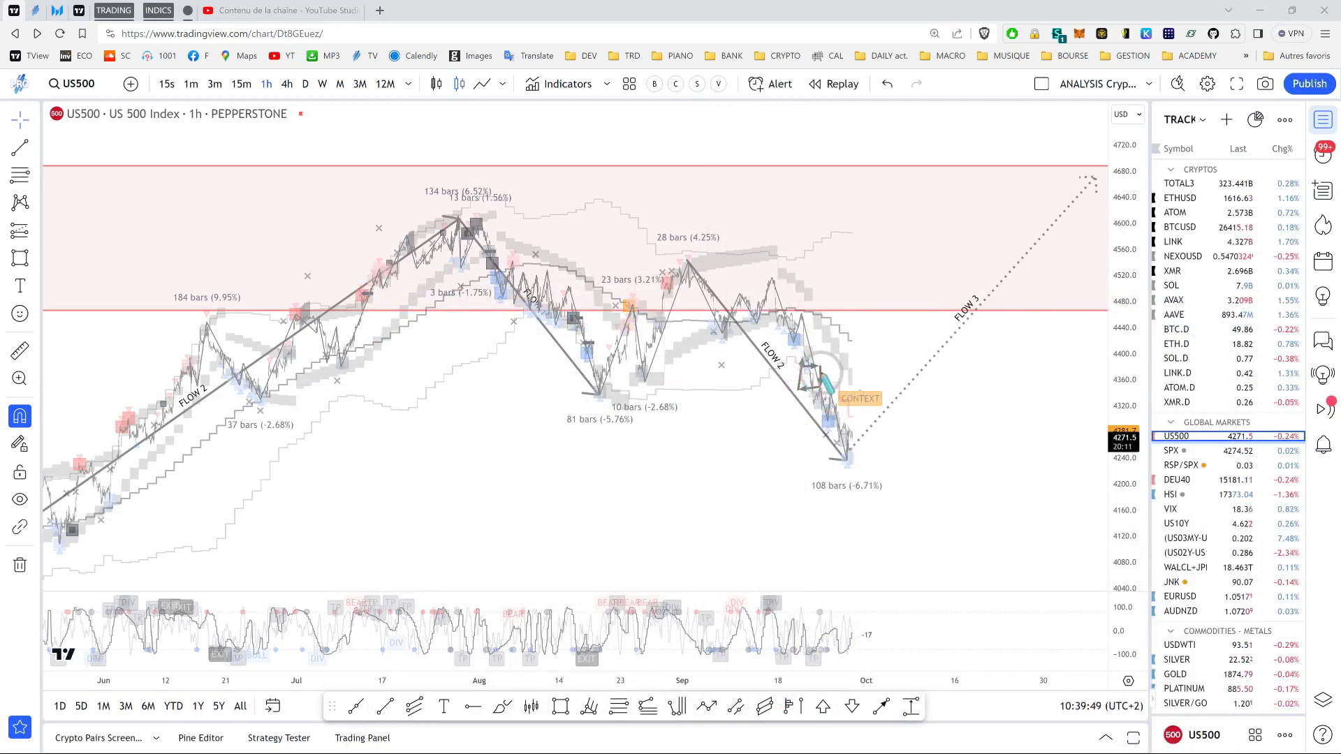
{"action": "left_click_drag", "start_coordinate": [675, 231], "coordinate": [681, 258]}
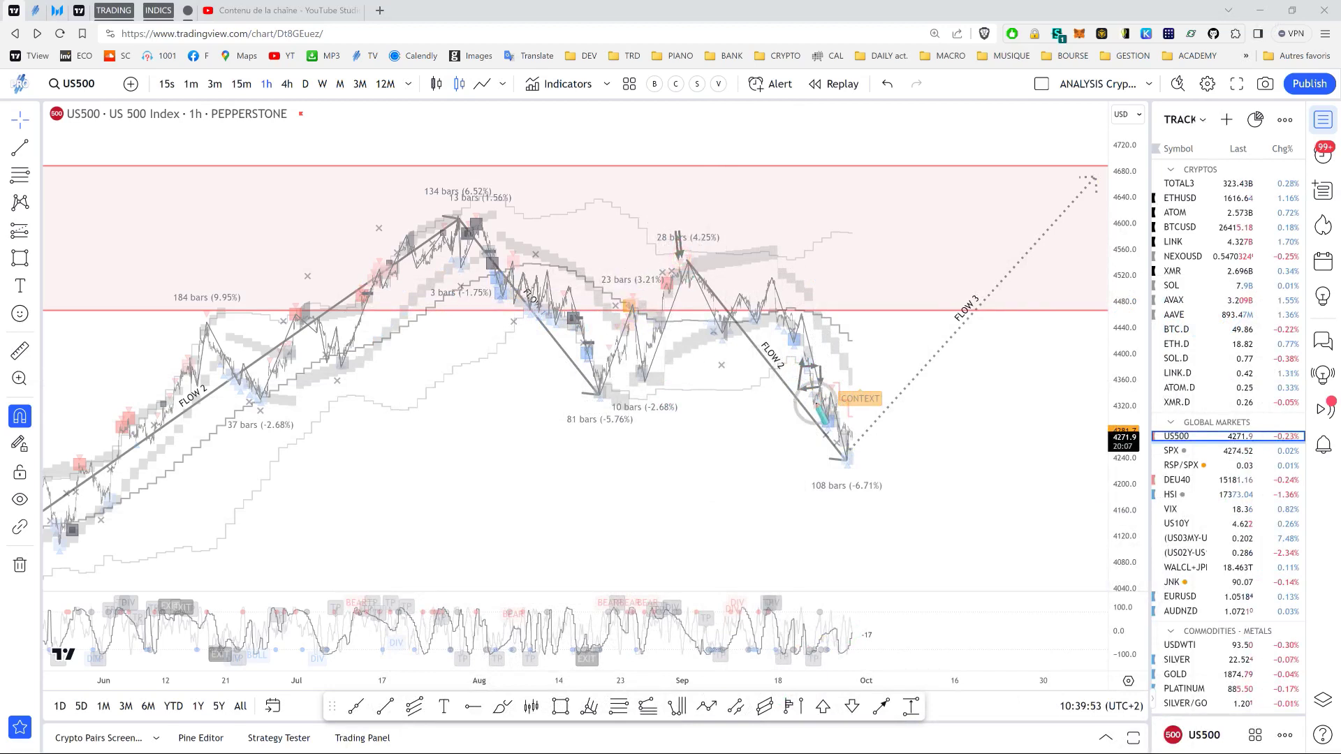
{"action": "mouse_move", "coordinate": [804, 404]}
{"action": "left_mouse_down"}
{"action": "mouse_move", "coordinate": [812, 355]}
{"action": "mouse_move", "coordinate": [809, 377]}
{"action": "left_mouse_up"}
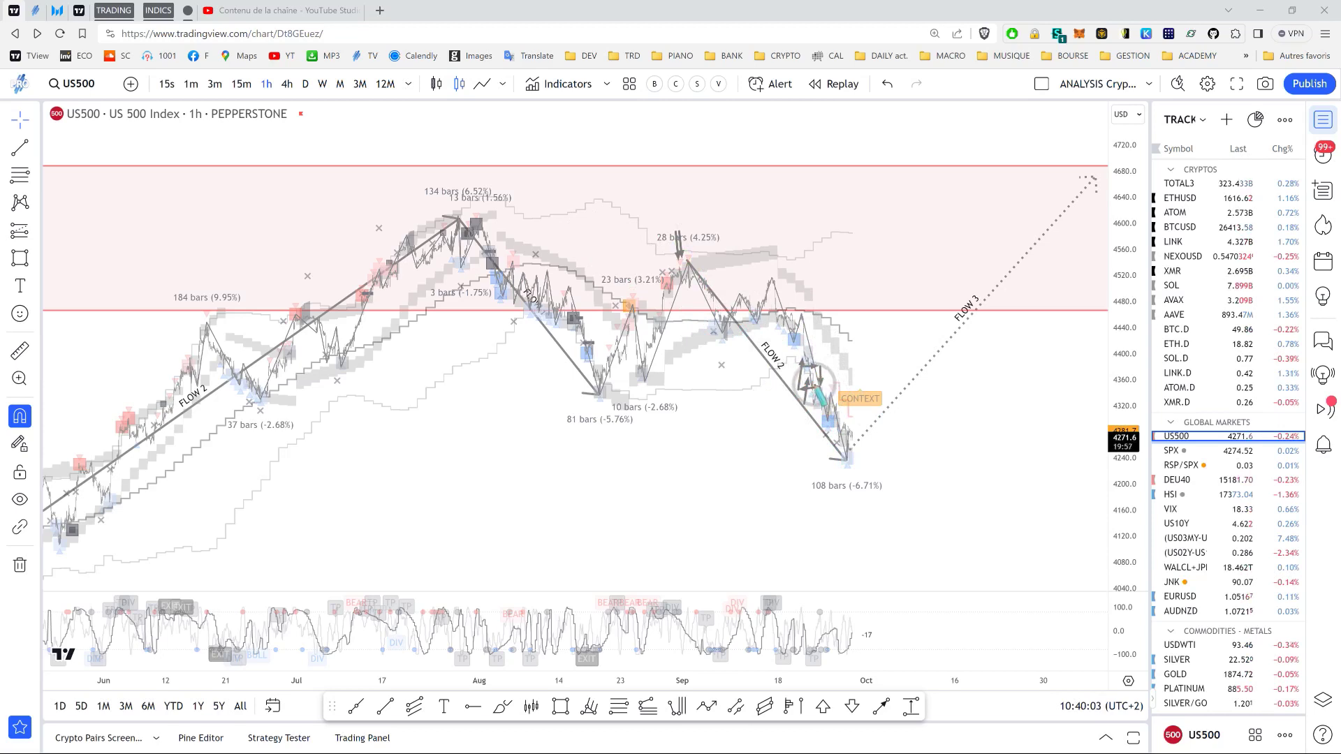
- Draw a horizontal arrow from the outlined zone, upward arrows to the late-July top's level and beyond, and a downward arrow beneath the zone
{"action": "left_click_drag", "start_coordinate": [817, 383], "coordinate": [993, 382]}
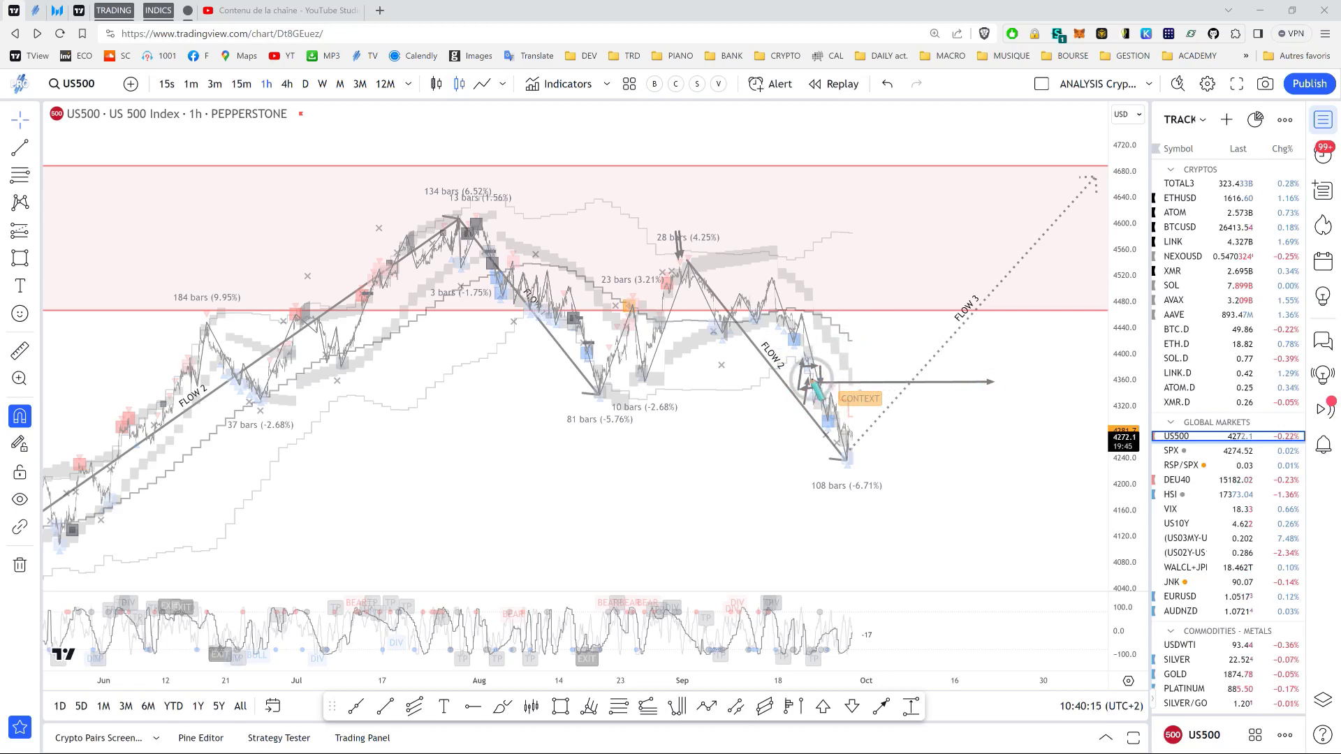
{"action": "mouse_move", "coordinate": [812, 380]}
{"action": "left_mouse_down"}
{"action": "mouse_move", "coordinate": [942, 170]}
{"action": "mouse_move", "coordinate": [927, 224]}
{"action": "left_mouse_up"}
{"action": "mouse_move", "coordinate": [459, 222]}
{"action": "left_mouse_down"}
{"action": "mouse_move", "coordinate": [1000, 222]}
{"action": "mouse_move", "coordinate": [922, 215]}
{"action": "mouse_move", "coordinate": [944, 231]}
{"action": "mouse_move", "coordinate": [899, 242]}
{"action": "left_mouse_up"}
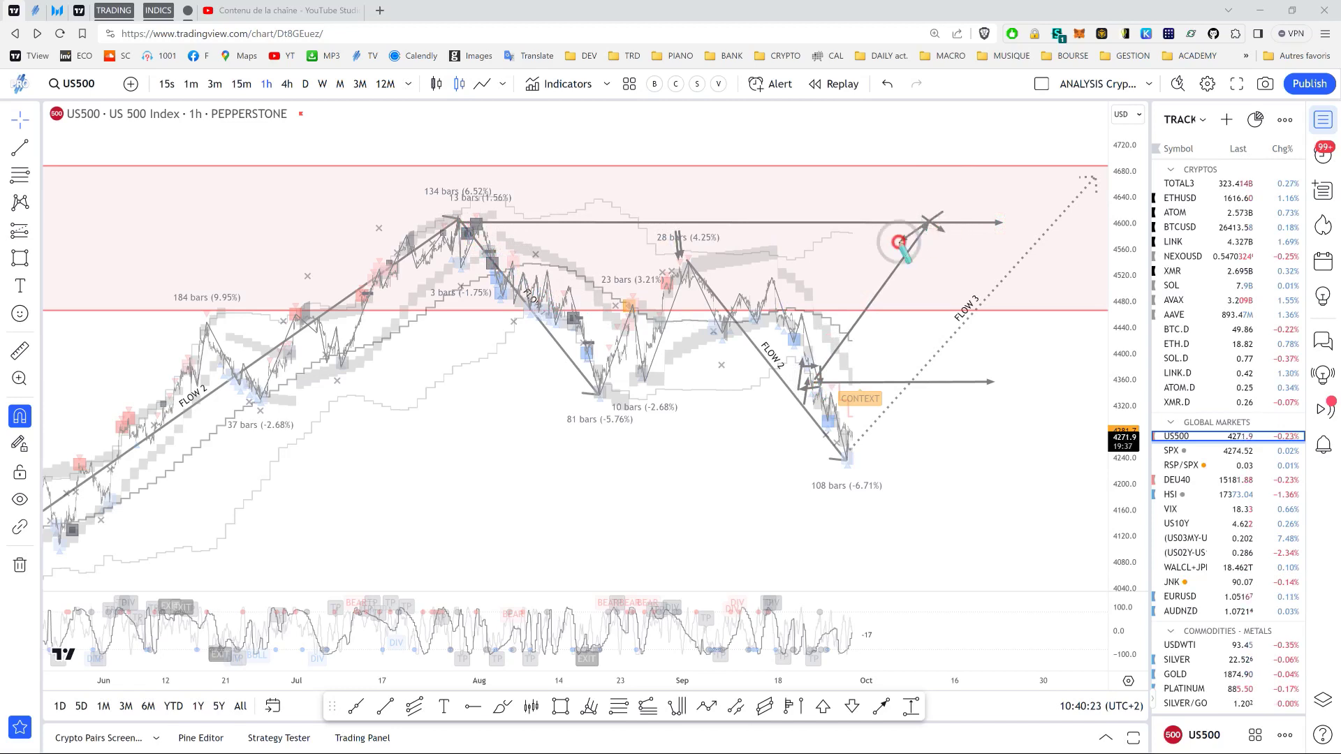
{"action": "left_click_drag", "start_coordinate": [821, 382], "coordinate": [910, 266]}
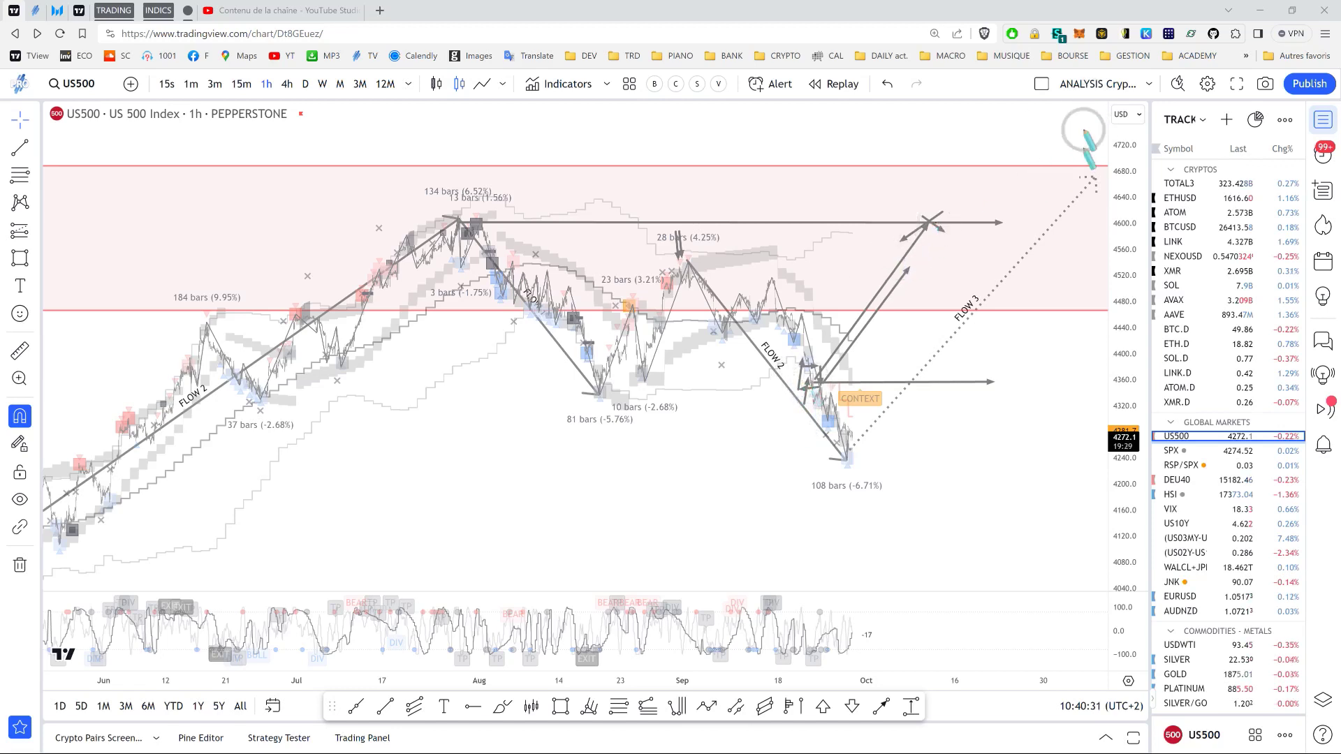
{"action": "mouse_move", "coordinate": [943, 201]}
{"action": "left_mouse_down"}
{"action": "mouse_move", "coordinate": [1058, 15]}
{"action": "mouse_move", "coordinate": [1060, 26]}
{"action": "left_mouse_up"}
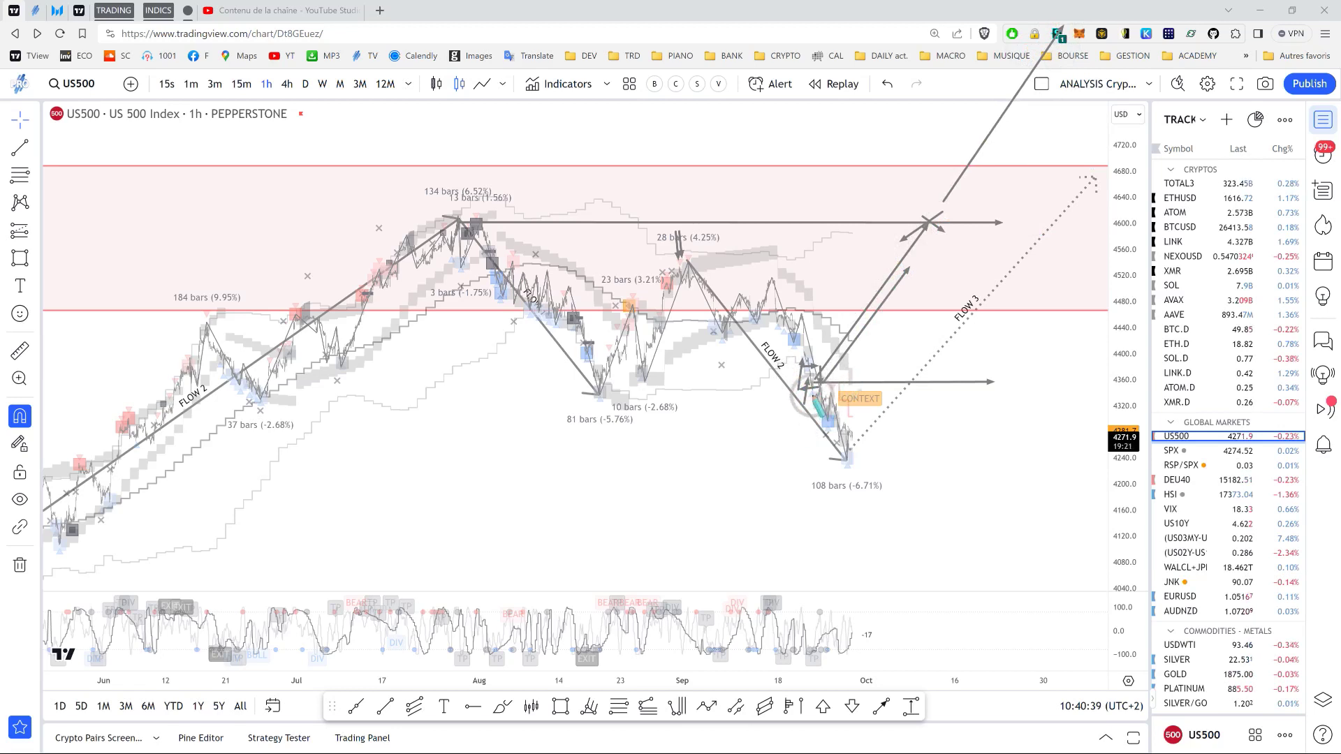
{"action": "mouse_move", "coordinate": [814, 387]}
{"action": "left_mouse_down"}
{"action": "mouse_move", "coordinate": [824, 556]}
{"action": "mouse_move", "coordinate": [816, 550]}
{"action": "left_mouse_up"}
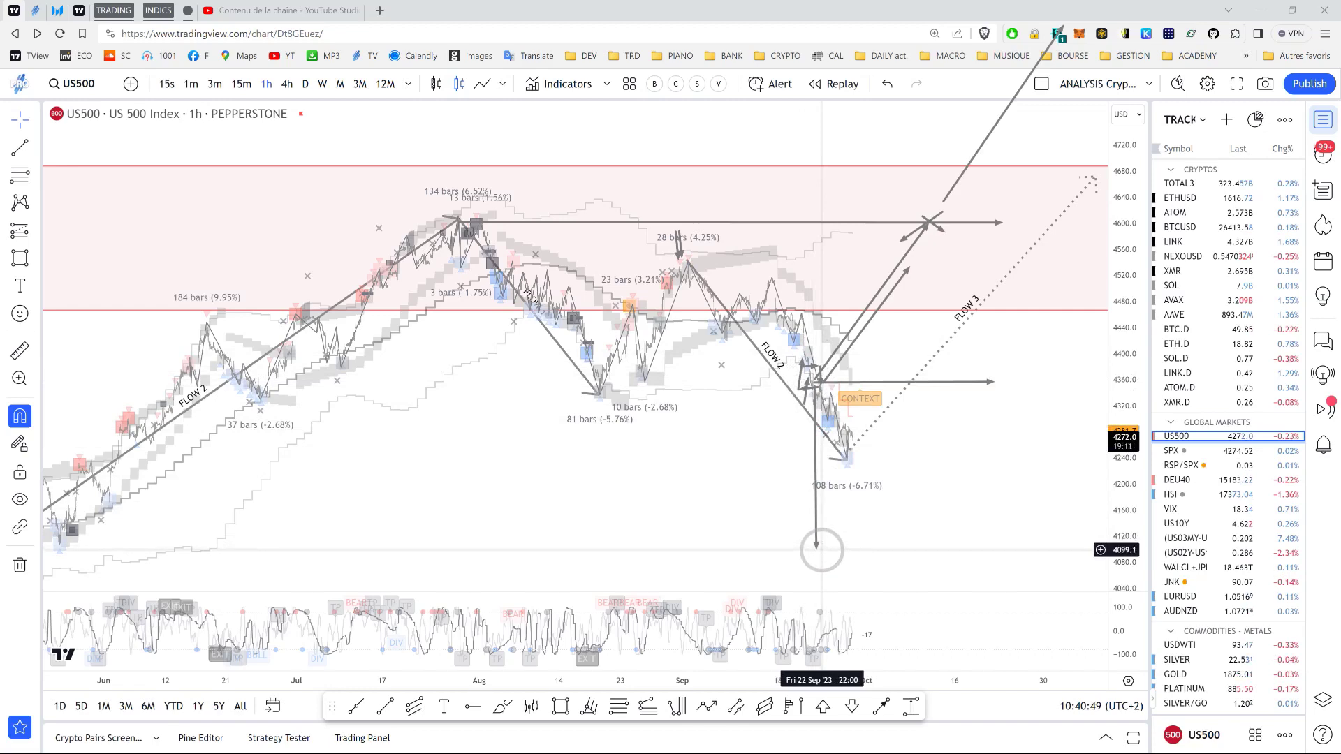
- Clear all drawn annotations from the US500 1-hour chart
{"action": "key", "text": "ctrl+shift+3"}
{"action": "key", "text": "ctrl+shift+2"}
{"action": "key", "text": "ctrl+shift+3"}
{"action": "key", "text": "ctrl+shift+2"}
{"action": "right_click", "coordinate": [632, 512]}
{"action": "right_click", "coordinate": [595, 511]}
{"action": "key", "text": "ctrl+shift+3"}
{"action": "key", "text": "ctrl+shift+7"}
{"action": "key", "text": "ctrl+shift+2"}
{"action": "left_click", "coordinate": [554, 510]}
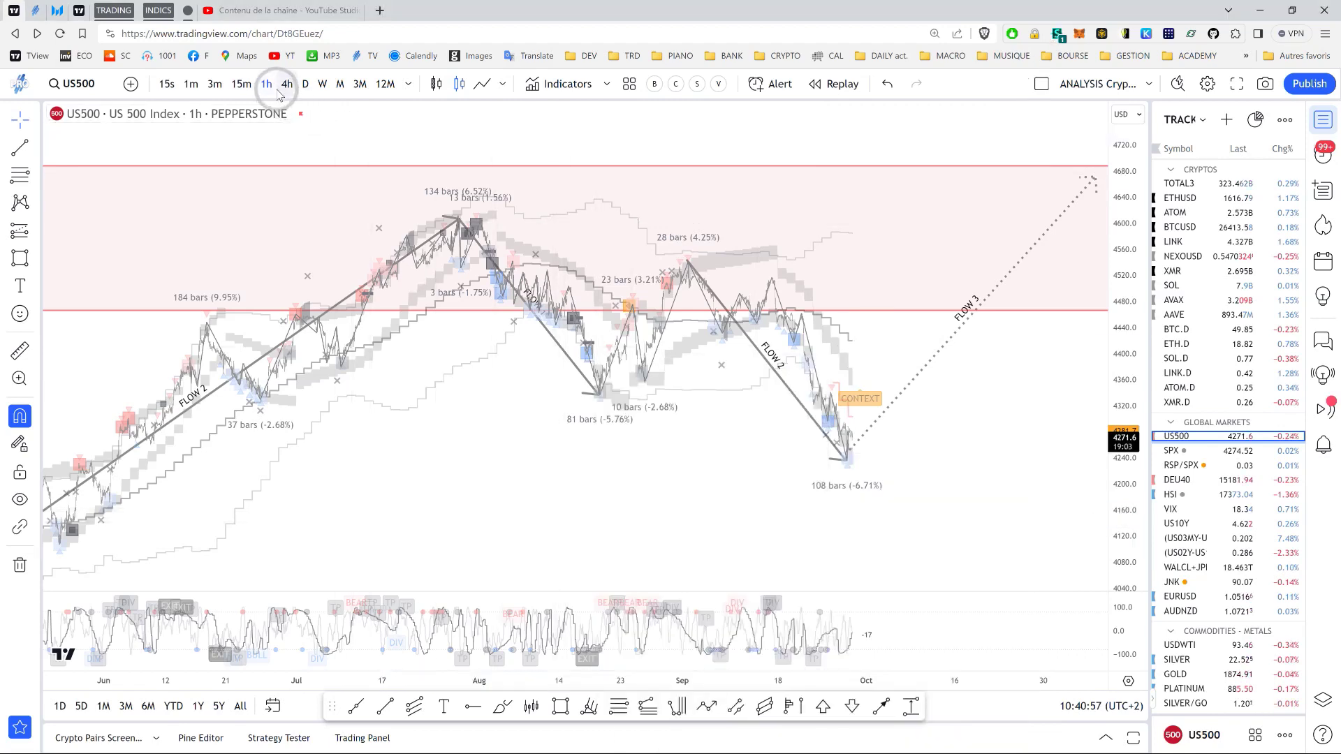
- Draw a temporary mark over the late-September low of the FLOW 2 decline on the US500 1-hour chart and clear it
{"action": "left_click_drag", "start_coordinate": [609, 456], "coordinate": [691, 455]}
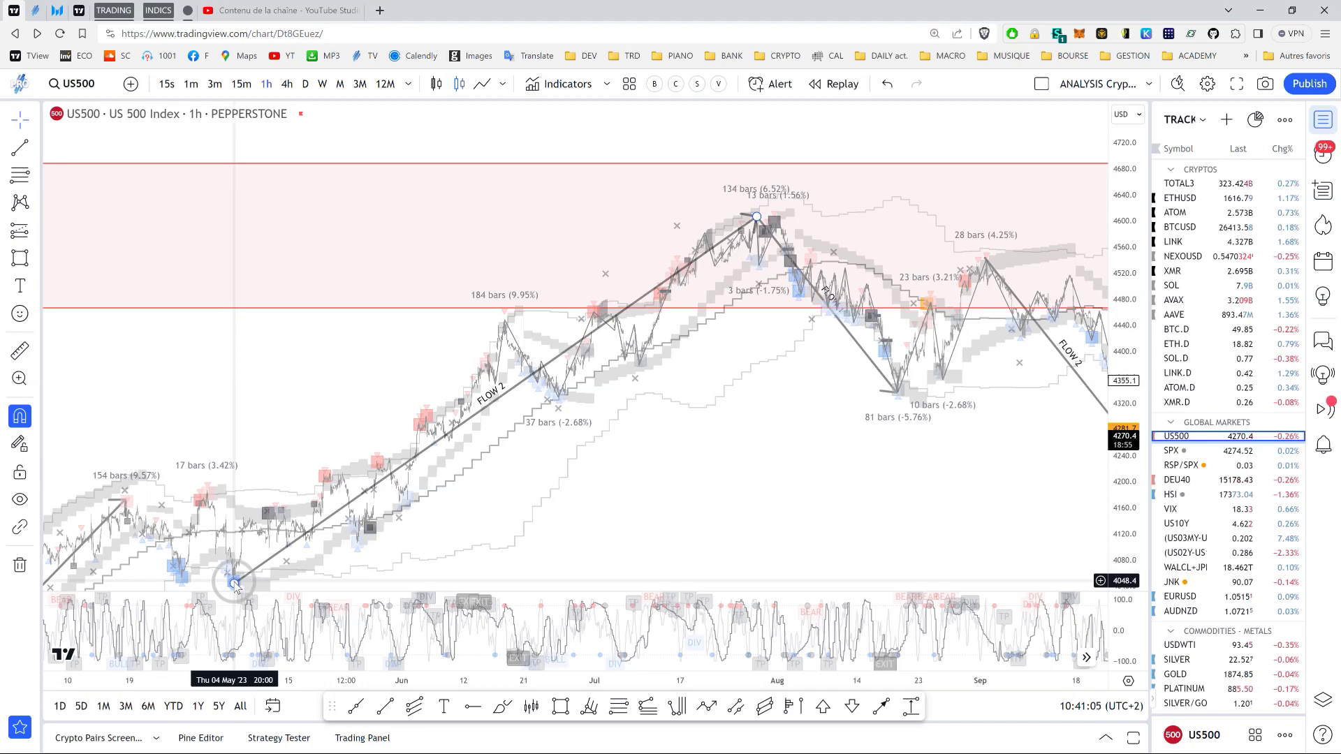
{"action": "left_click_drag", "start_coordinate": [771, 511], "coordinate": [629, 503]}
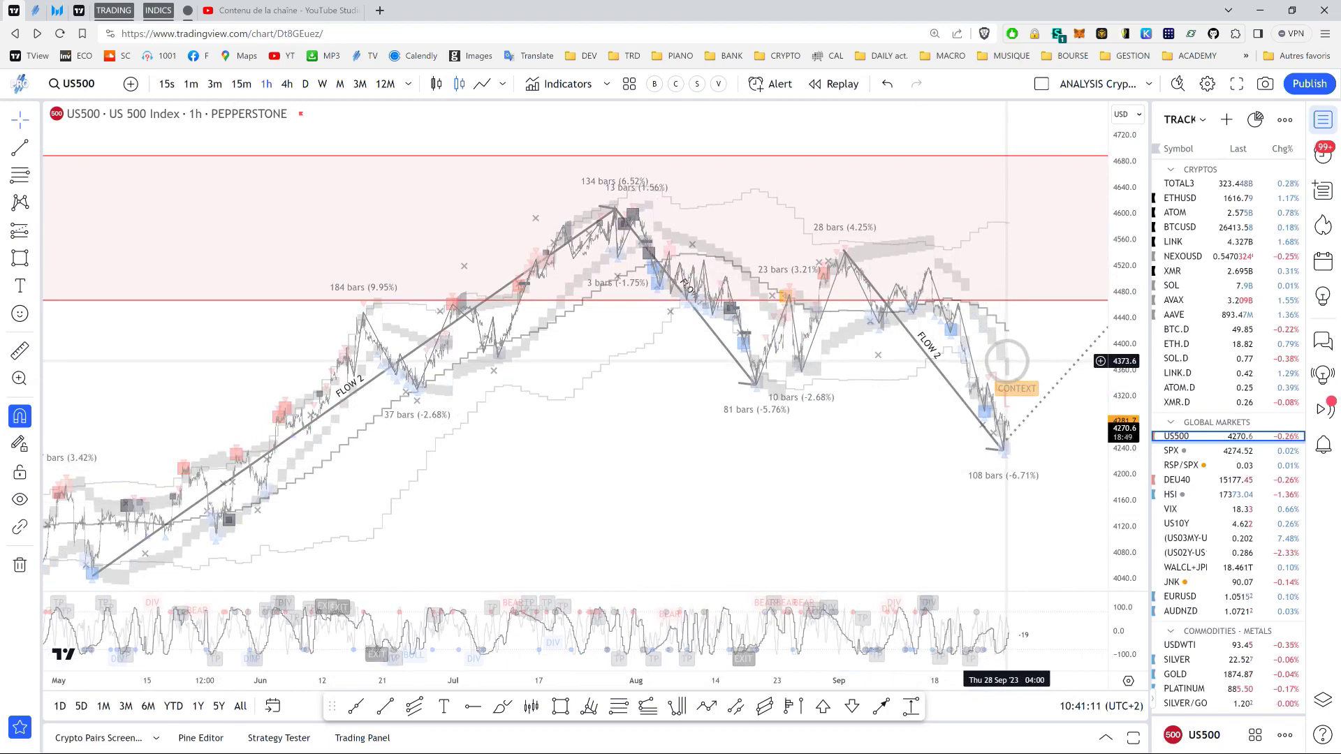
{"action": "left_click_drag", "start_coordinate": [831, 460], "coordinate": [723, 449]}
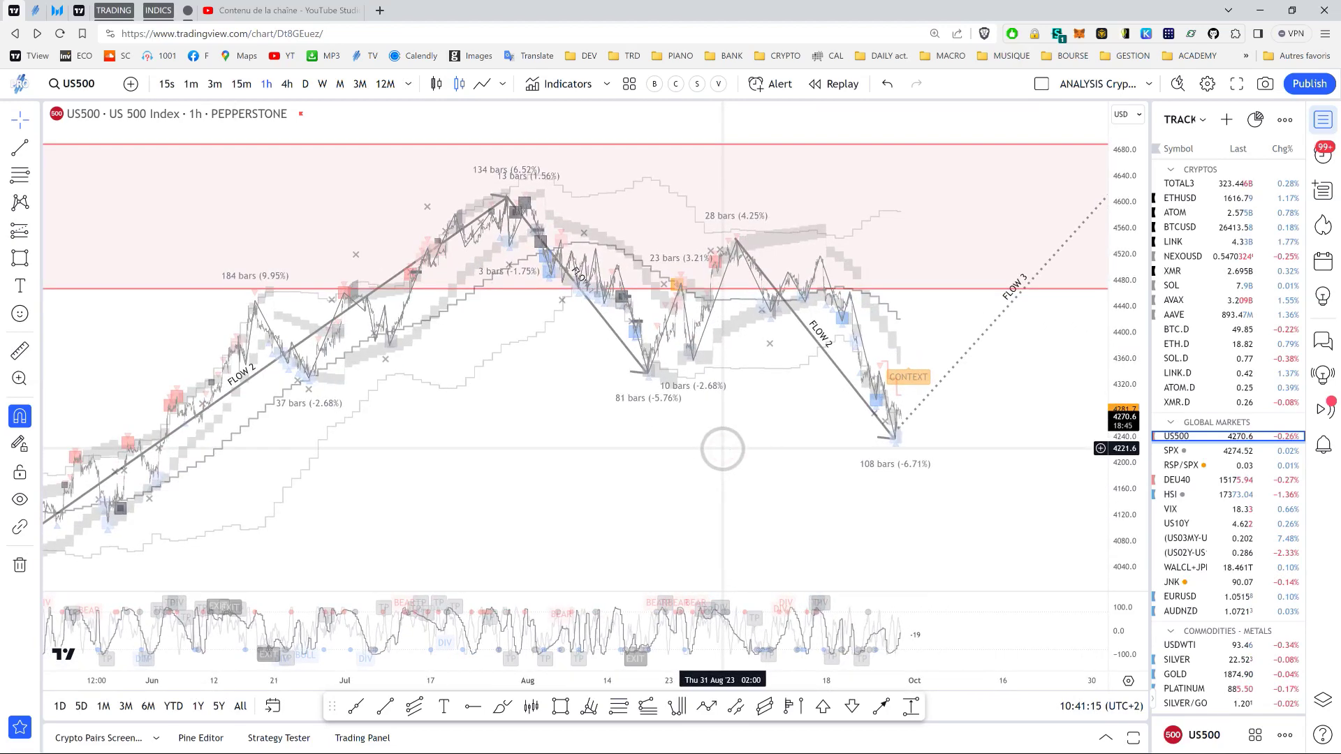
{"action": "key", "text": "ctrl+shift+3"}
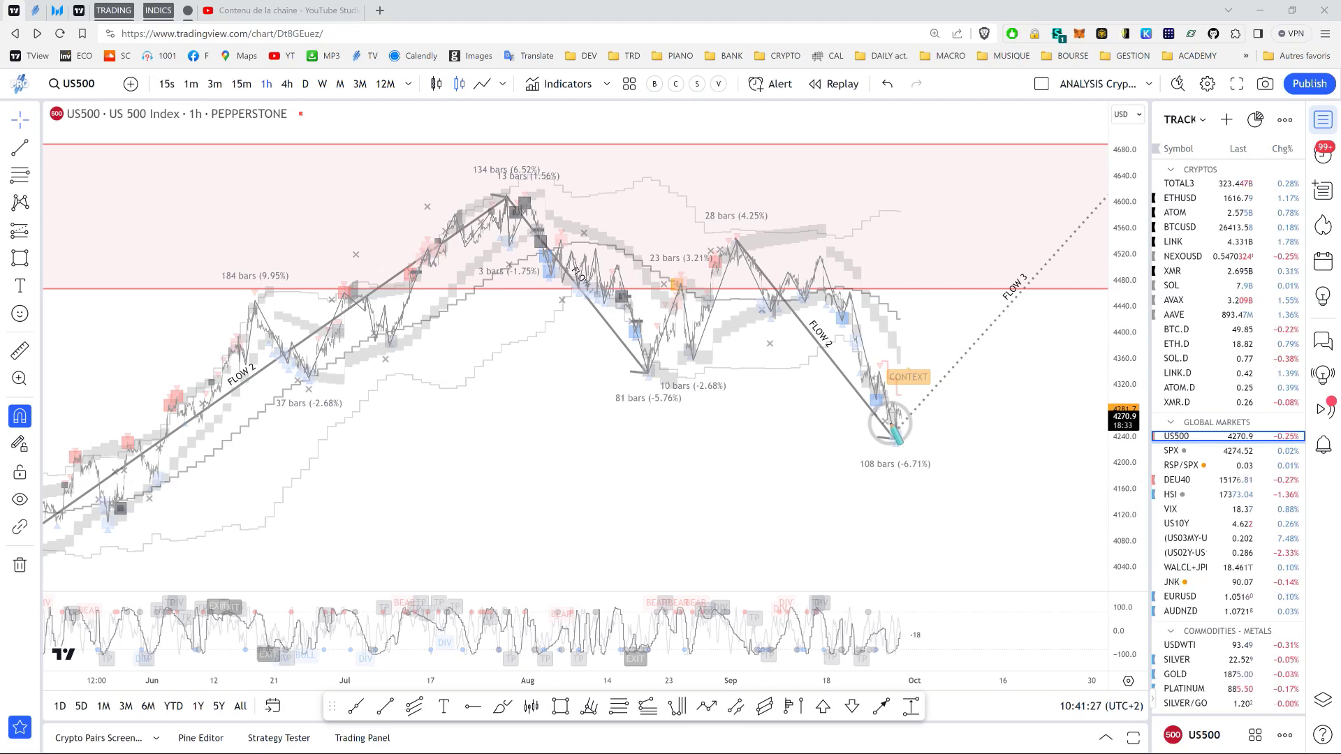
{"action": "left_click_drag", "start_coordinate": [876, 369], "coordinate": [986, 479]}
{"action": "right_click", "coordinate": [850, 480]}
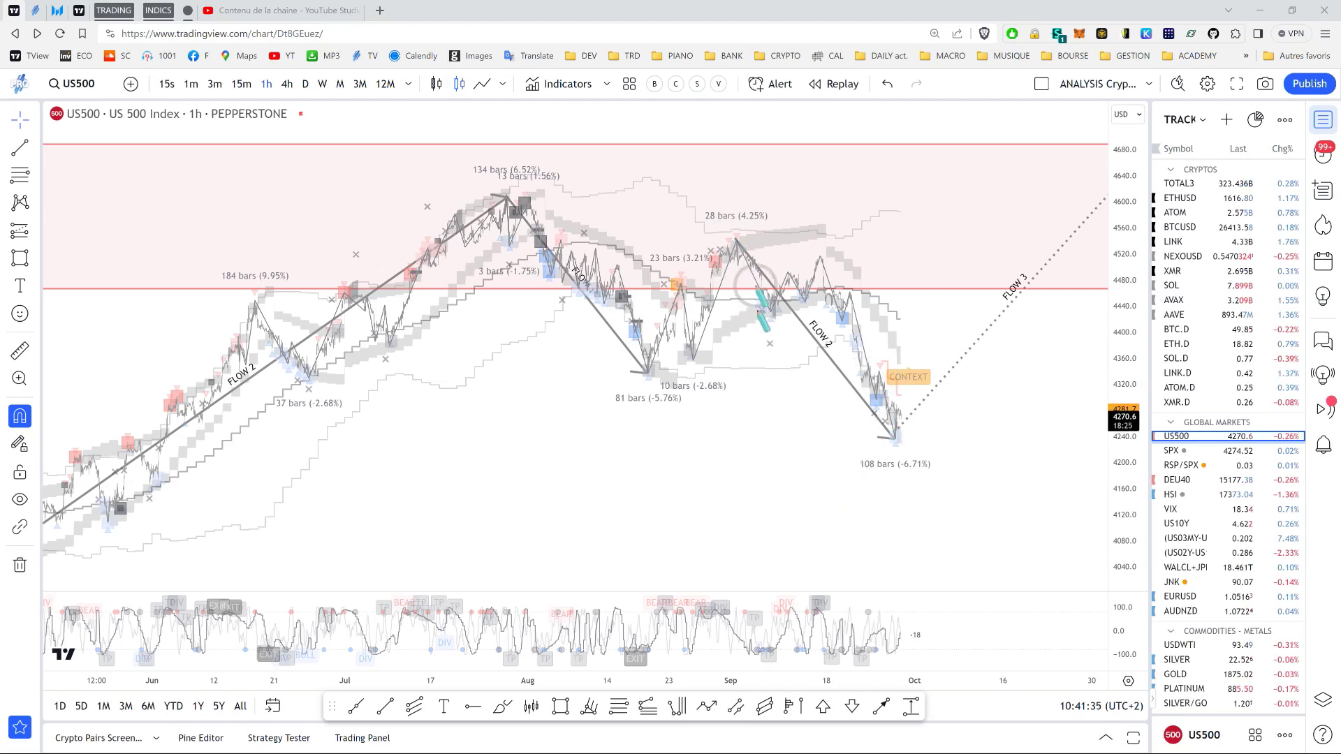
- Draw a temporary arrow at the early-September top where the latest FLOW 2 decline starts and clear it from the chart
{"action": "mouse_move", "coordinate": [727, 239]}
{"action": "left_mouse_down"}
{"action": "mouse_move", "coordinate": [749, 252]}
{"action": "mouse_move", "coordinate": [692, 275]}
{"action": "left_mouse_up"}
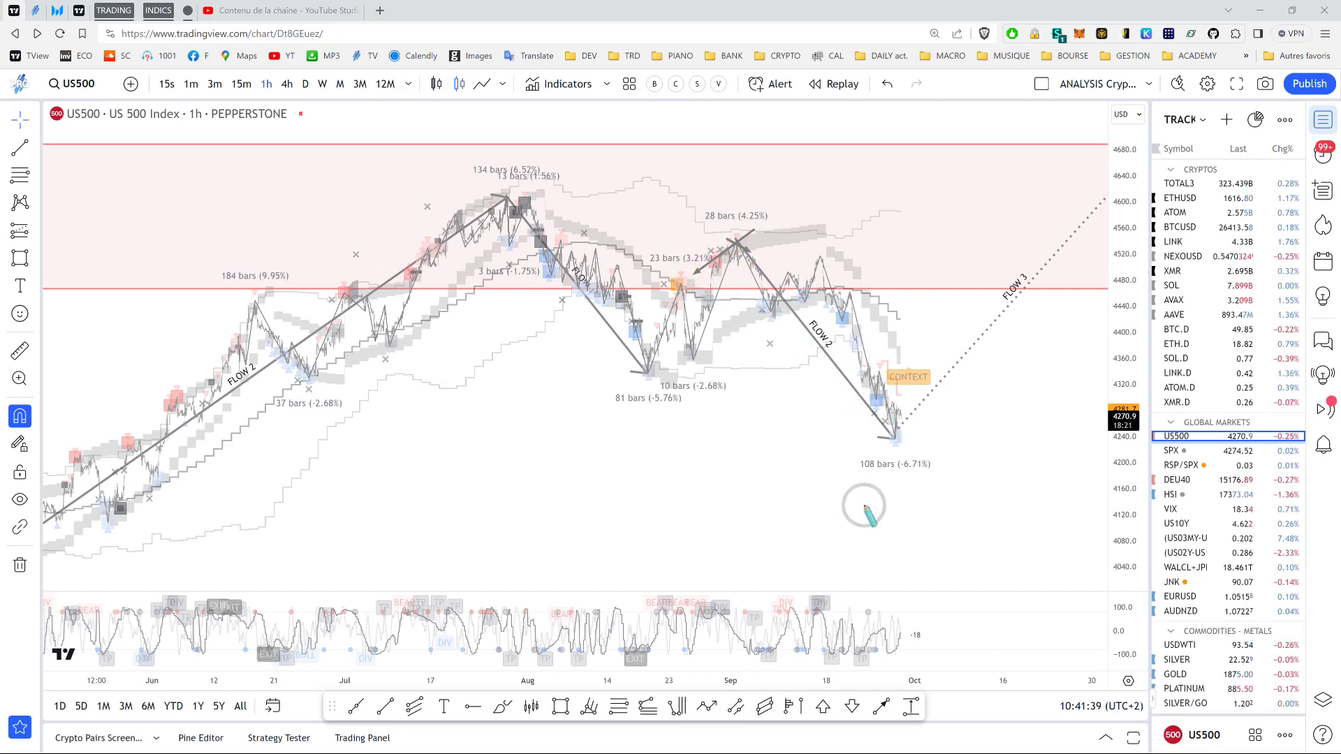
{"action": "left_click_drag", "start_coordinate": [820, 494], "coordinate": [821, 493]}
{"action": "left_click", "coordinate": [782, 494]}
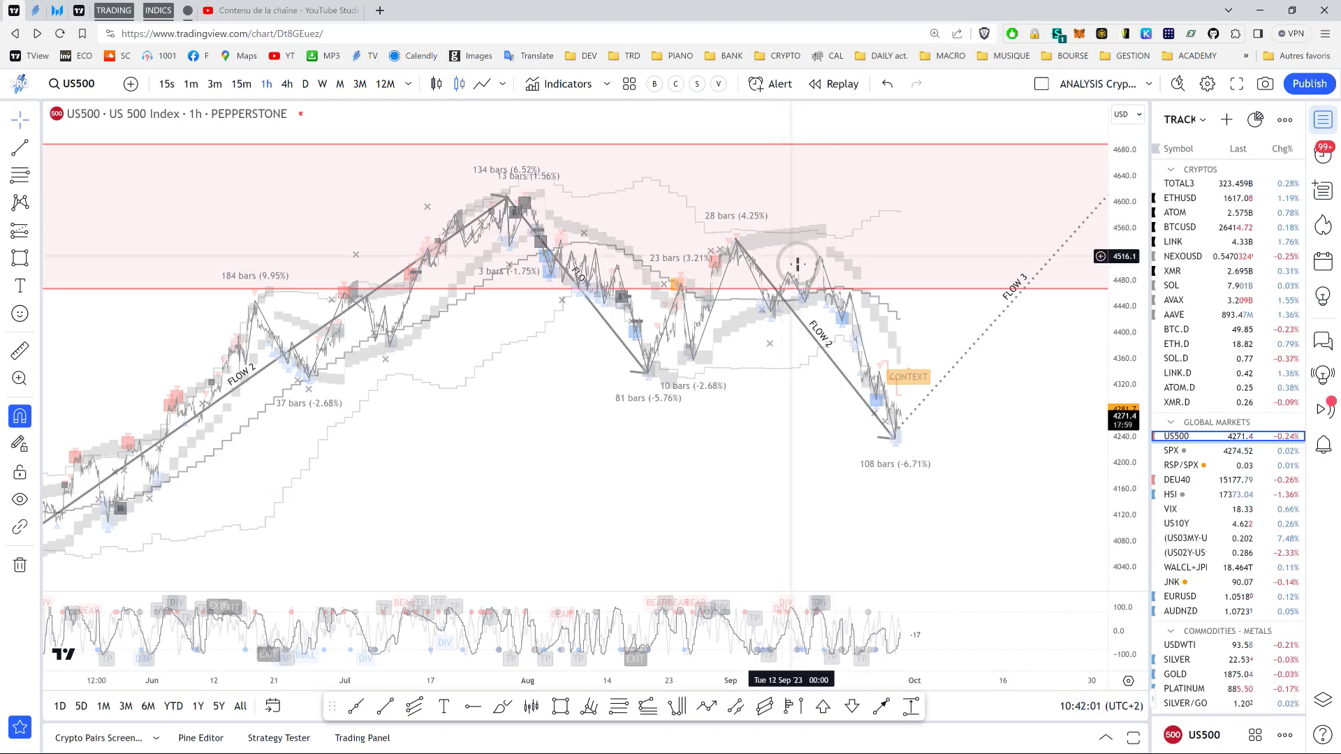
{"action": "left_click", "coordinate": [547, 382]}
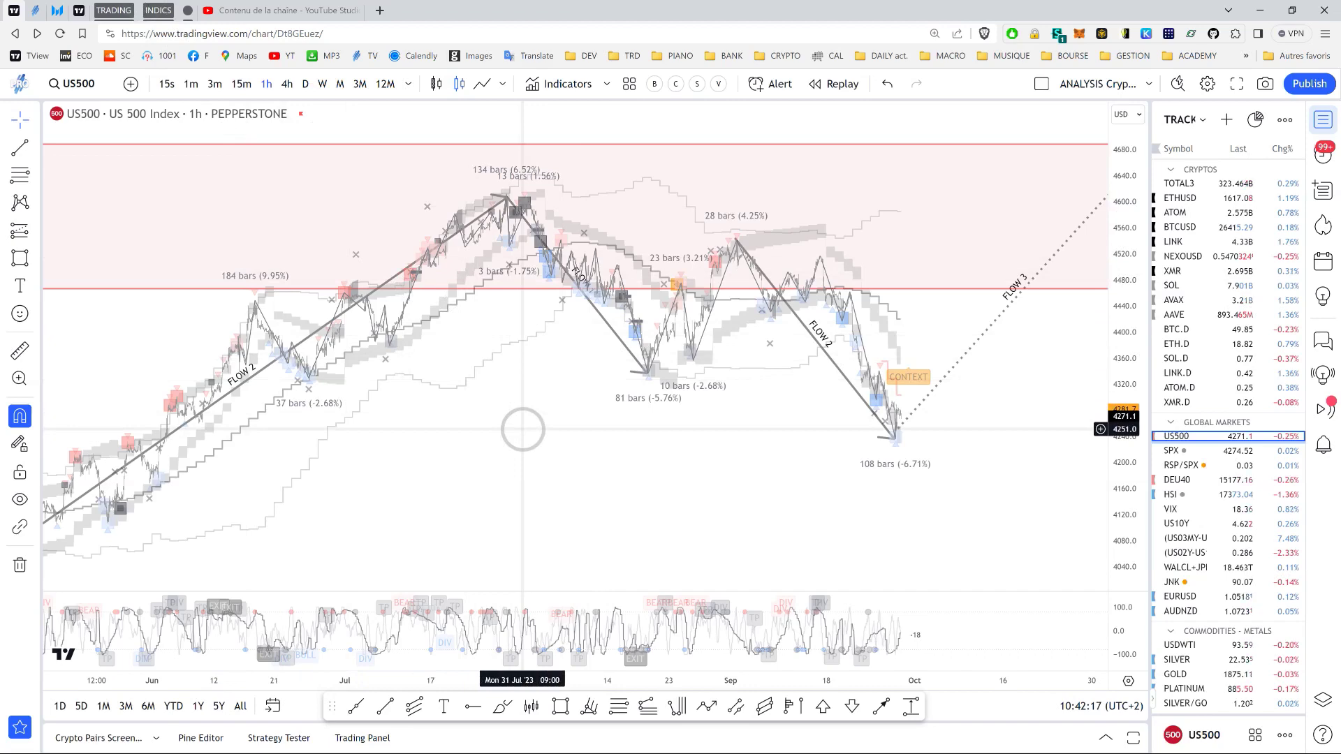
{"action": "left_click_drag", "start_coordinate": [970, 338], "coordinate": [847, 338]}
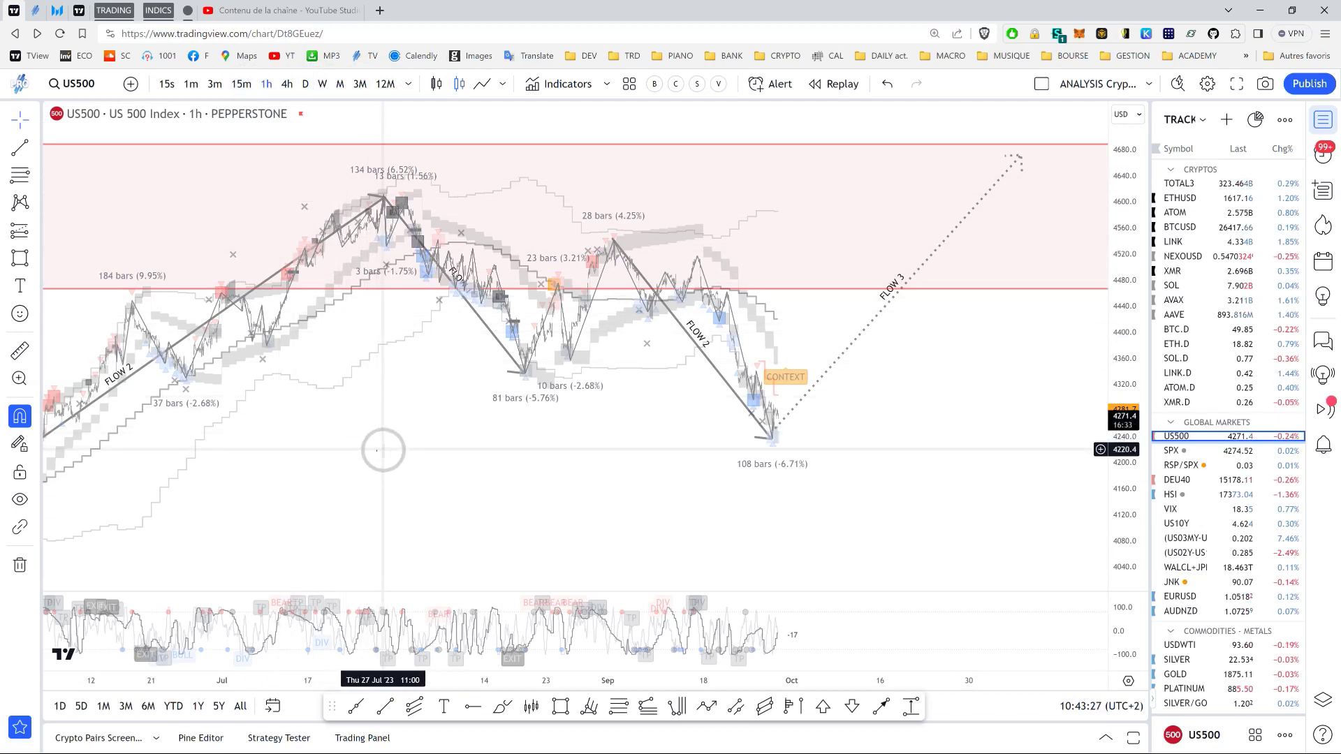
{"action": "left_click", "coordinate": [384, 449]}
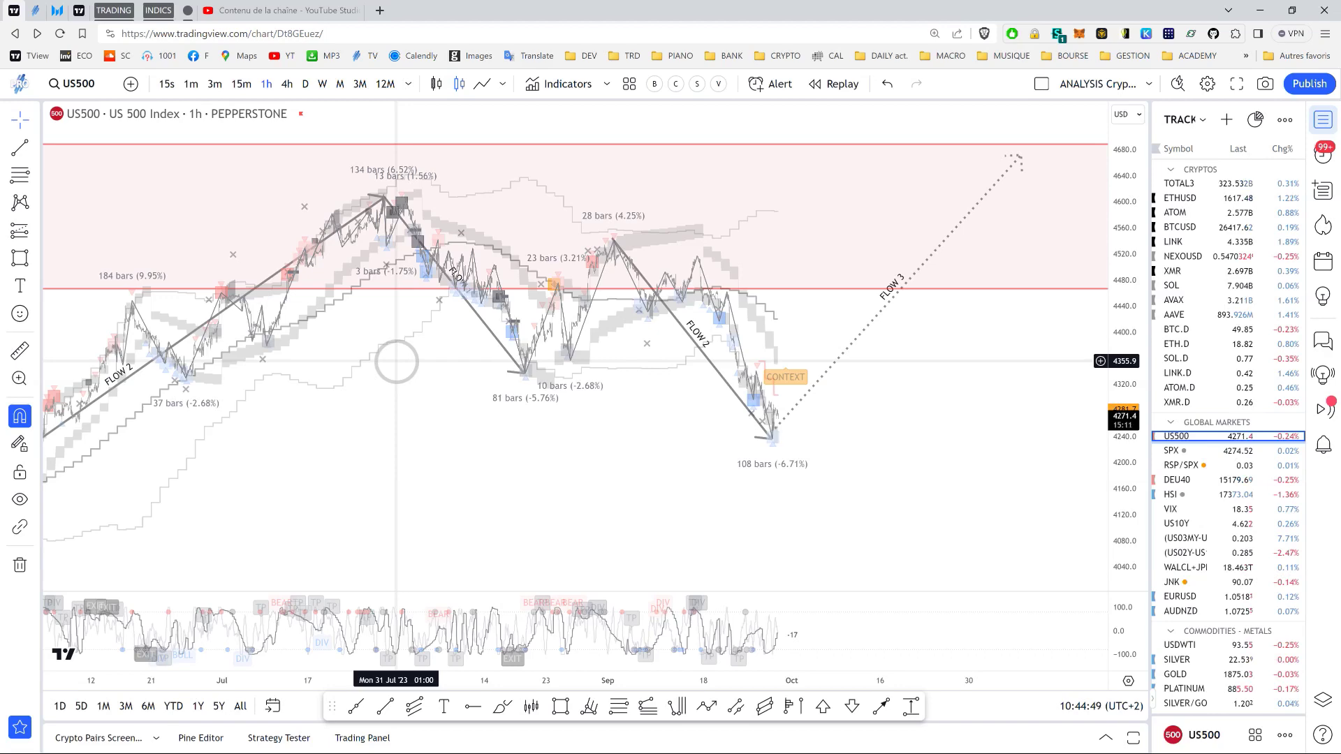
- Review the general flow sequence in the xFLOW-trading-ENG.png image, return to the US500 chart and dismiss the alarm notification
{"action": "key", "text": "super"}
{"action": "left_click", "coordinate": [939, 743]}
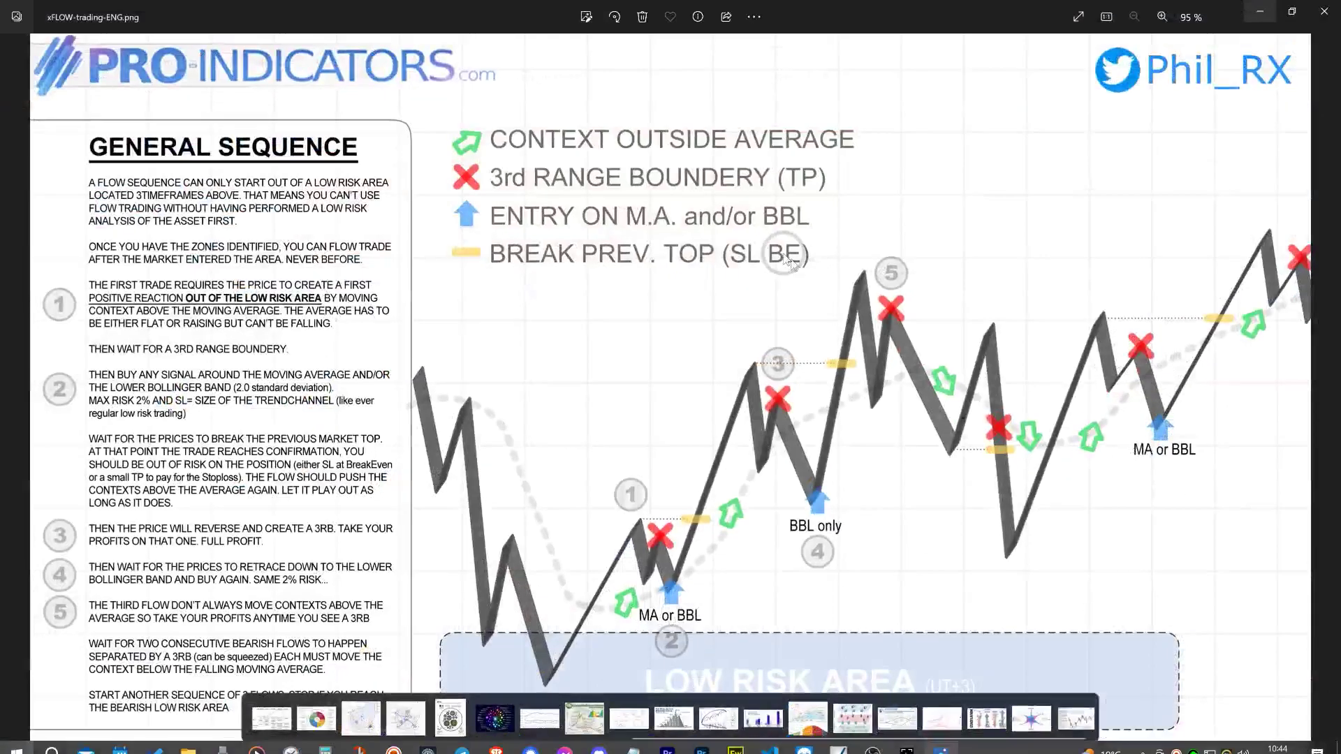
{"action": "left_click", "coordinate": [1259, 11]}
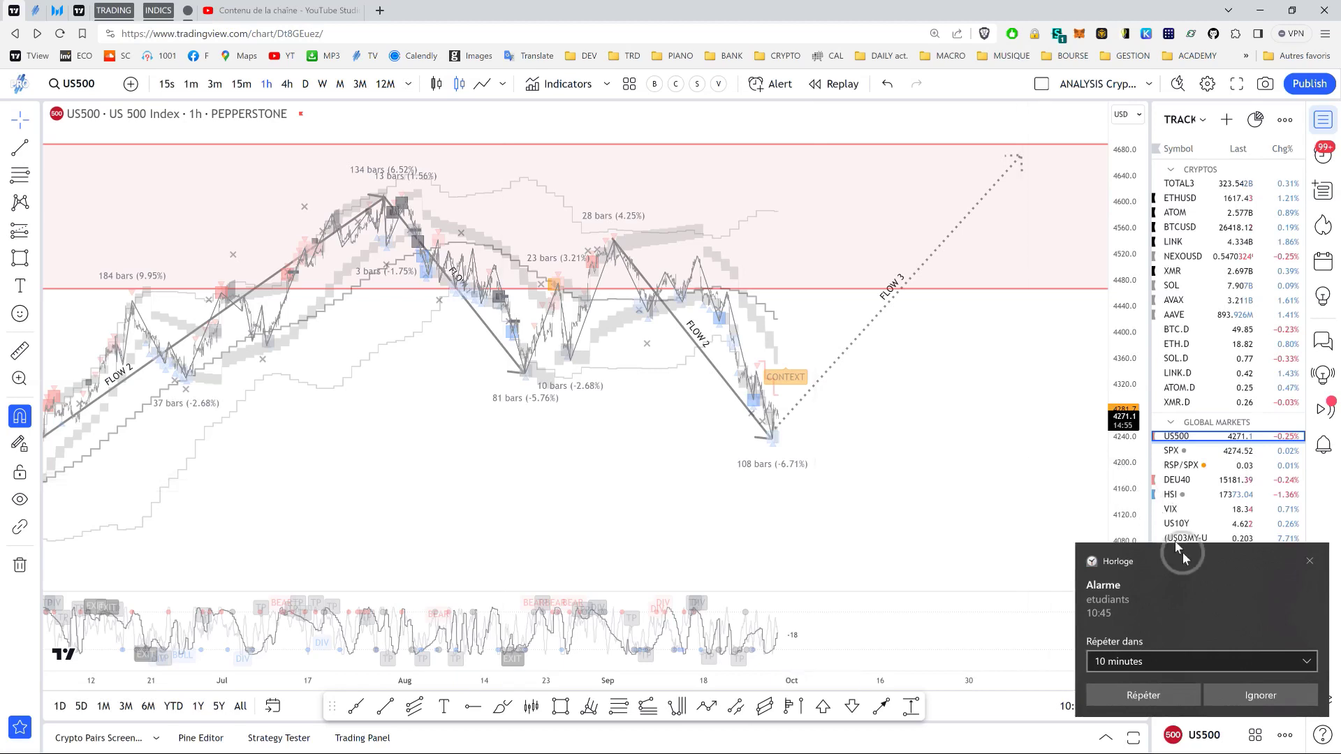
{"action": "left_click", "coordinate": [1226, 697]}
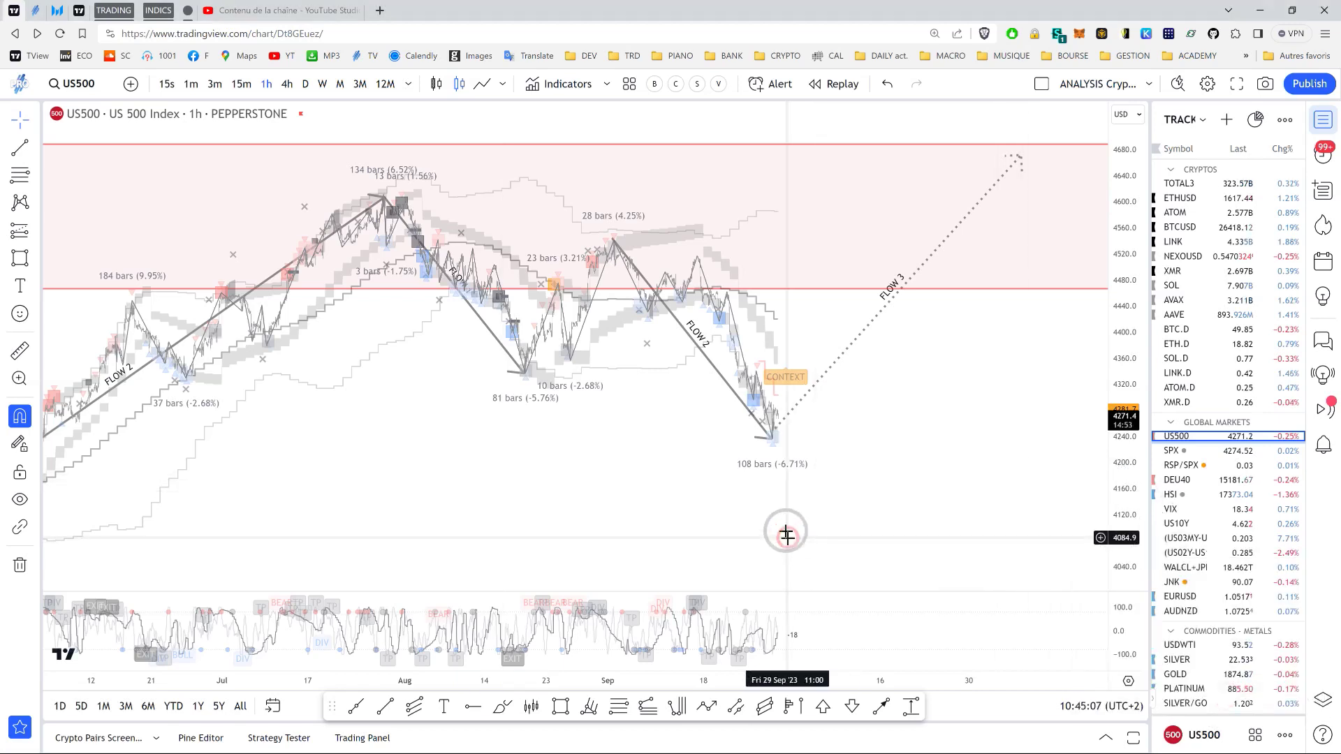
{"action": "left_click", "coordinate": [357, 456]}
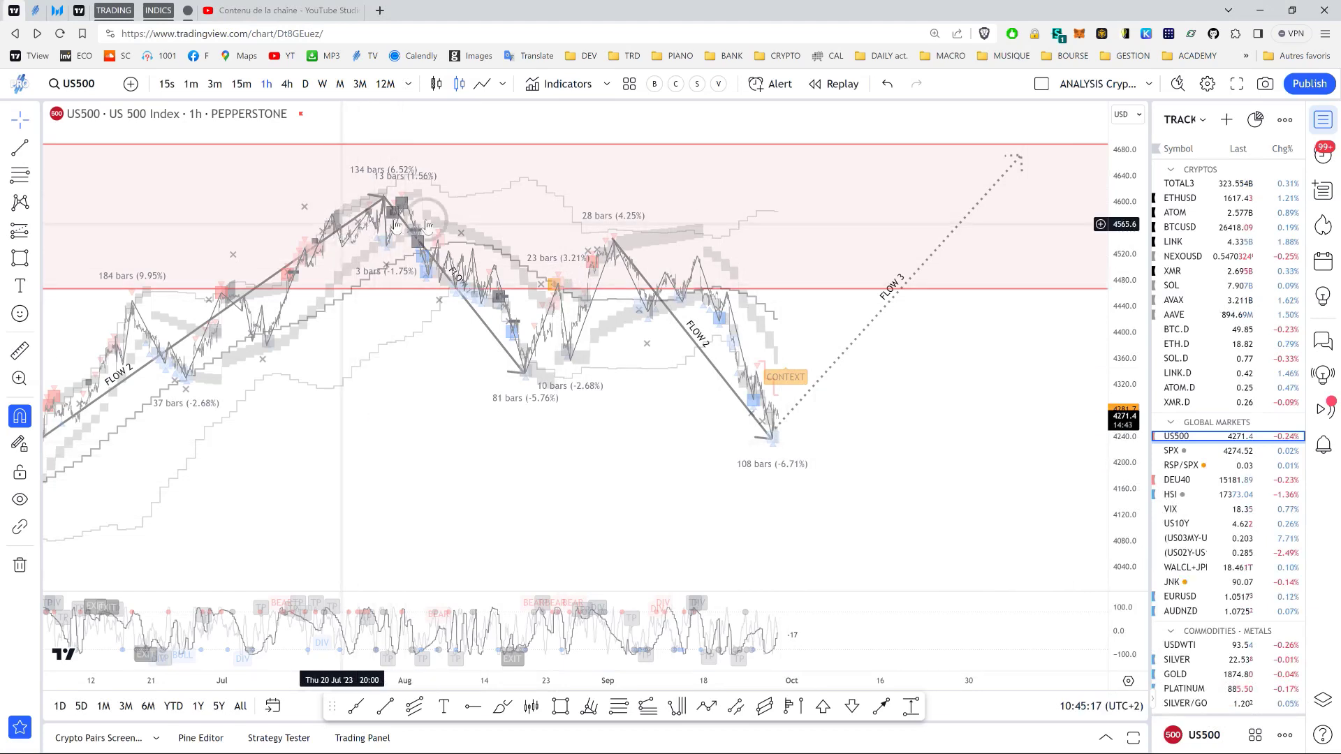
{"action": "left_click", "coordinate": [403, 405]}
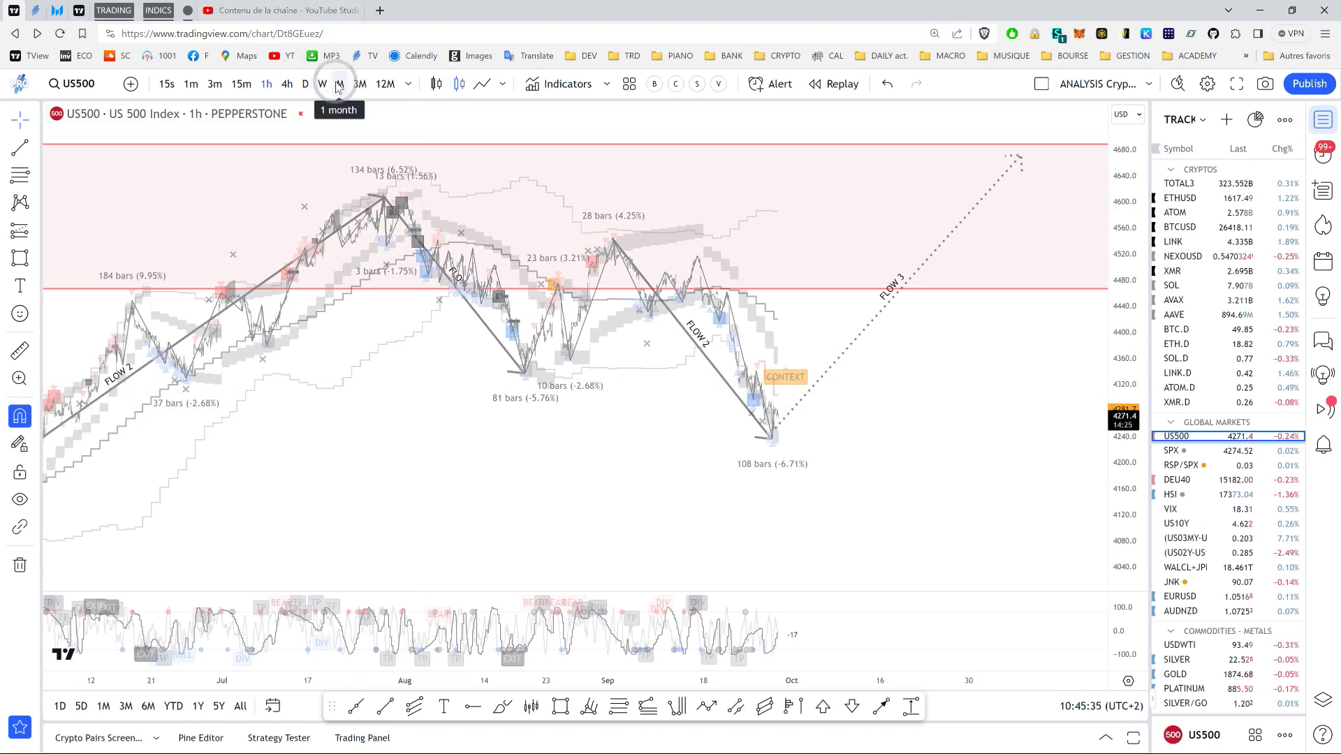
{"action": "left_click", "coordinate": [349, 444]}
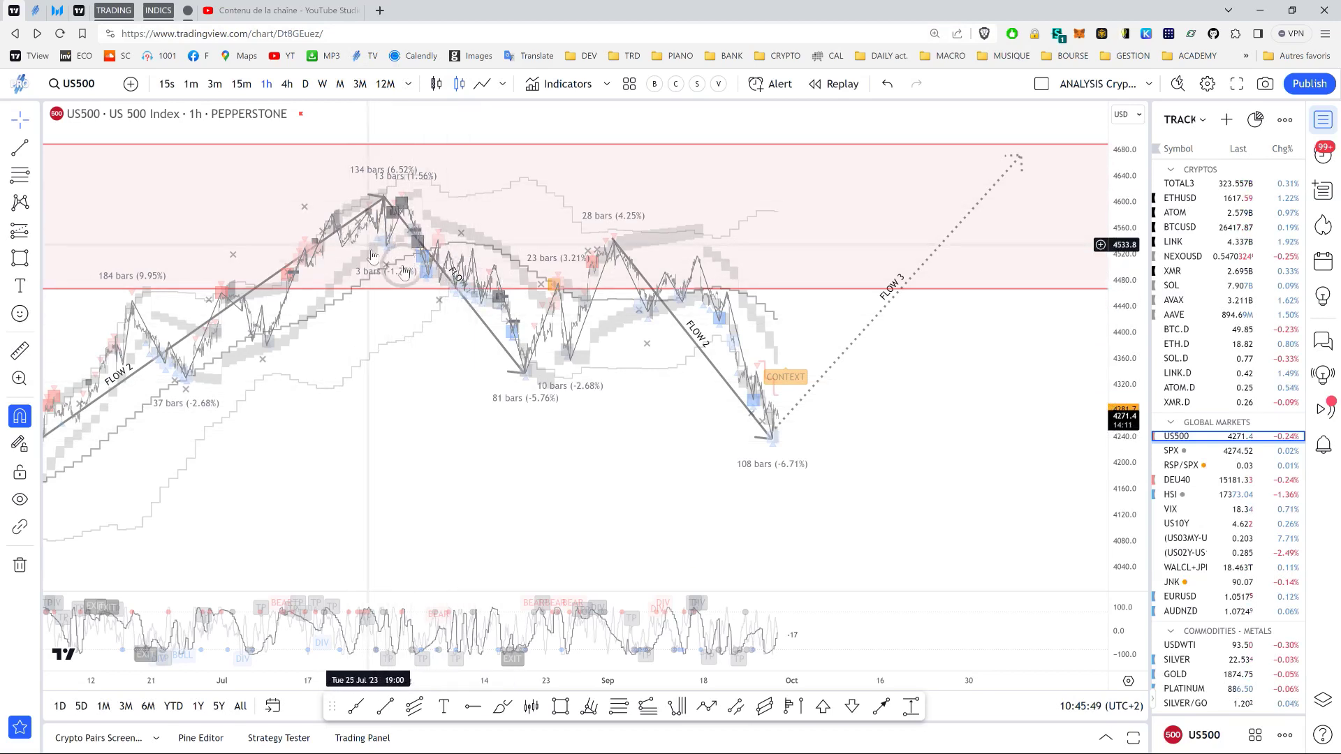
{"action": "left_click", "coordinate": [446, 425]}
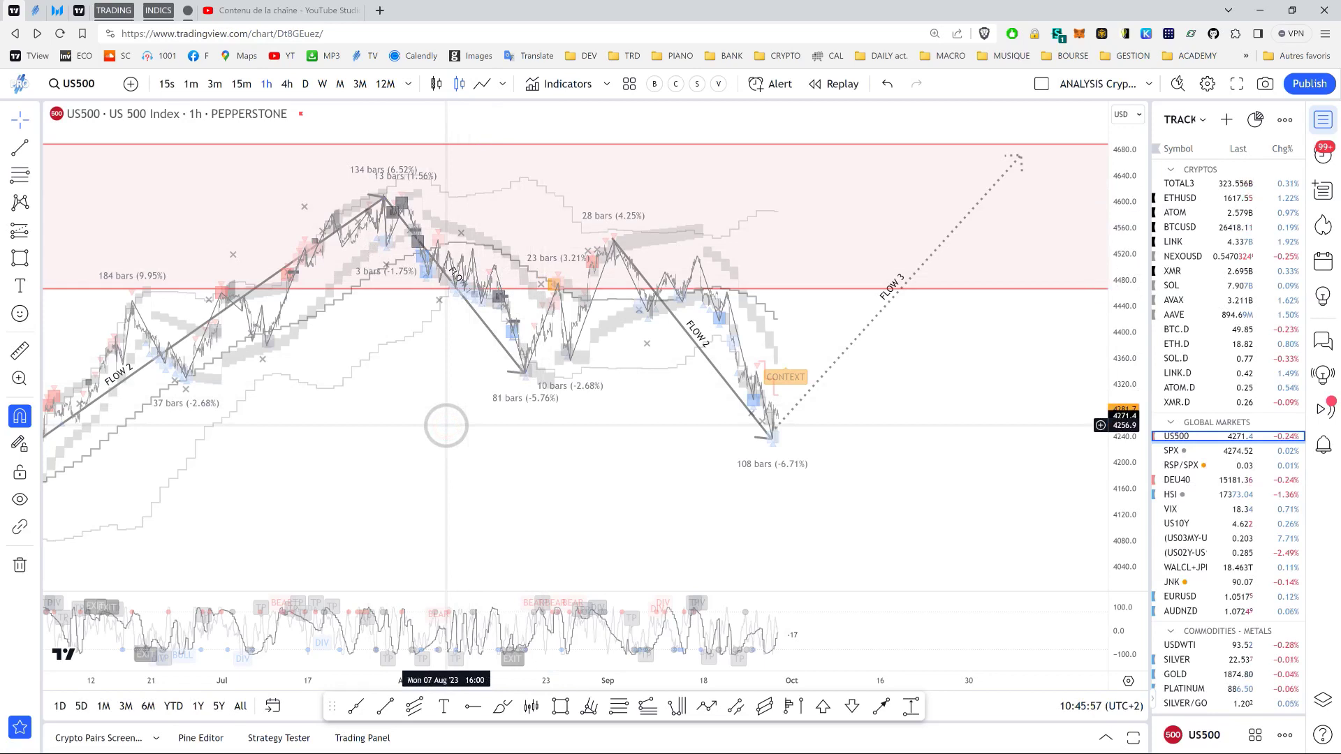
{"action": "left_click", "coordinate": [470, 294]}
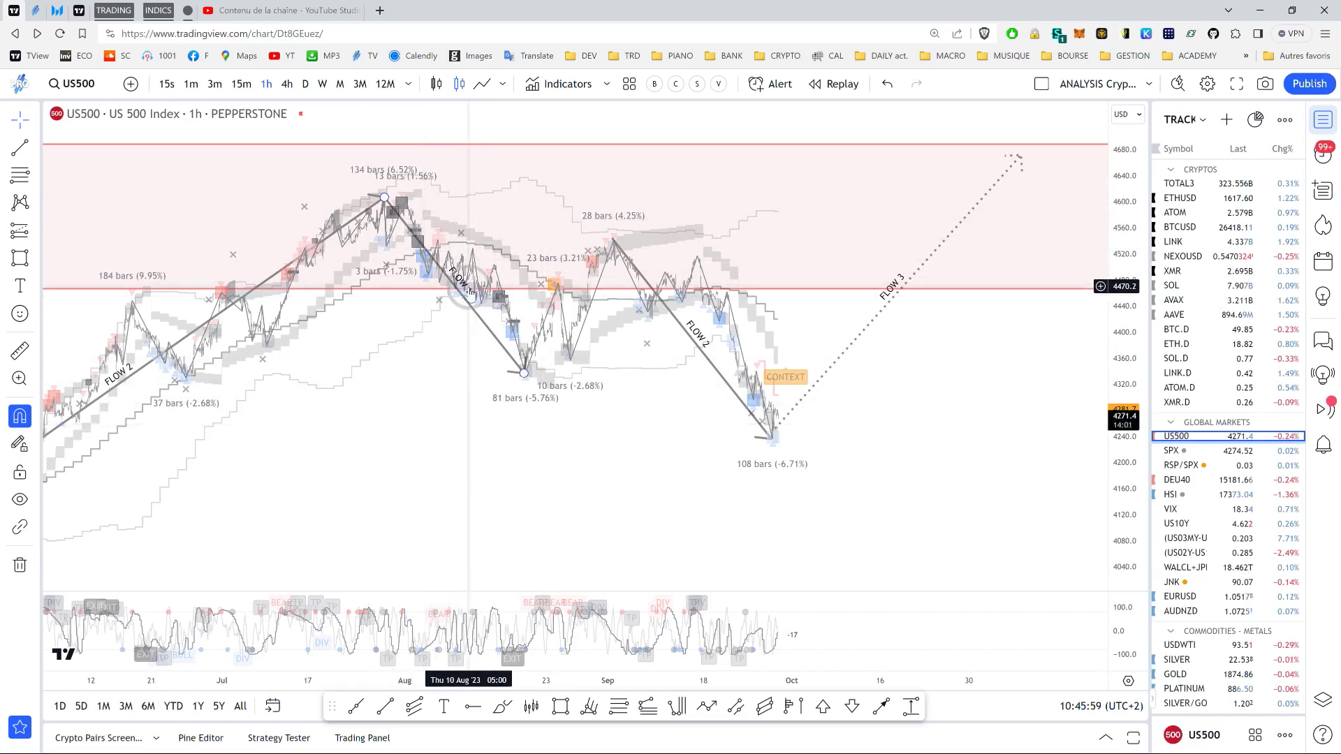
{"action": "left_click", "coordinate": [478, 365]}
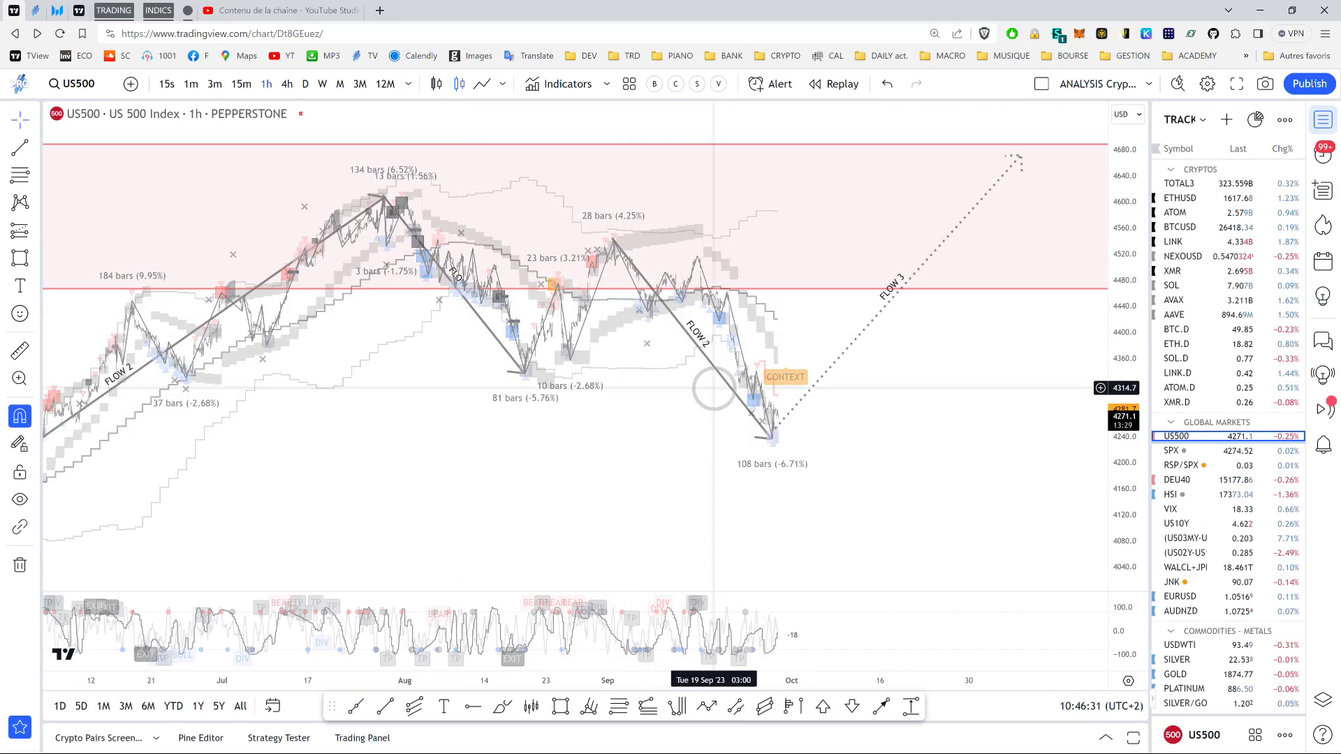
- Sketch a temporary upward path from the late-September low into the red zone and clear the sketch
{"action": "key", "text": "ctrl+2"}
{"action": "left_click_drag", "start_coordinate": [782, 419], "coordinate": [854, 163]}
{"action": "mouse_move", "coordinate": [801, 315]}
{"action": "left_mouse_down"}
{"action": "mouse_move", "coordinate": [816, 333]}
{"action": "mouse_move", "coordinate": [784, 337]}
{"action": "left_mouse_up"}
{"action": "key", "text": "Escape"}
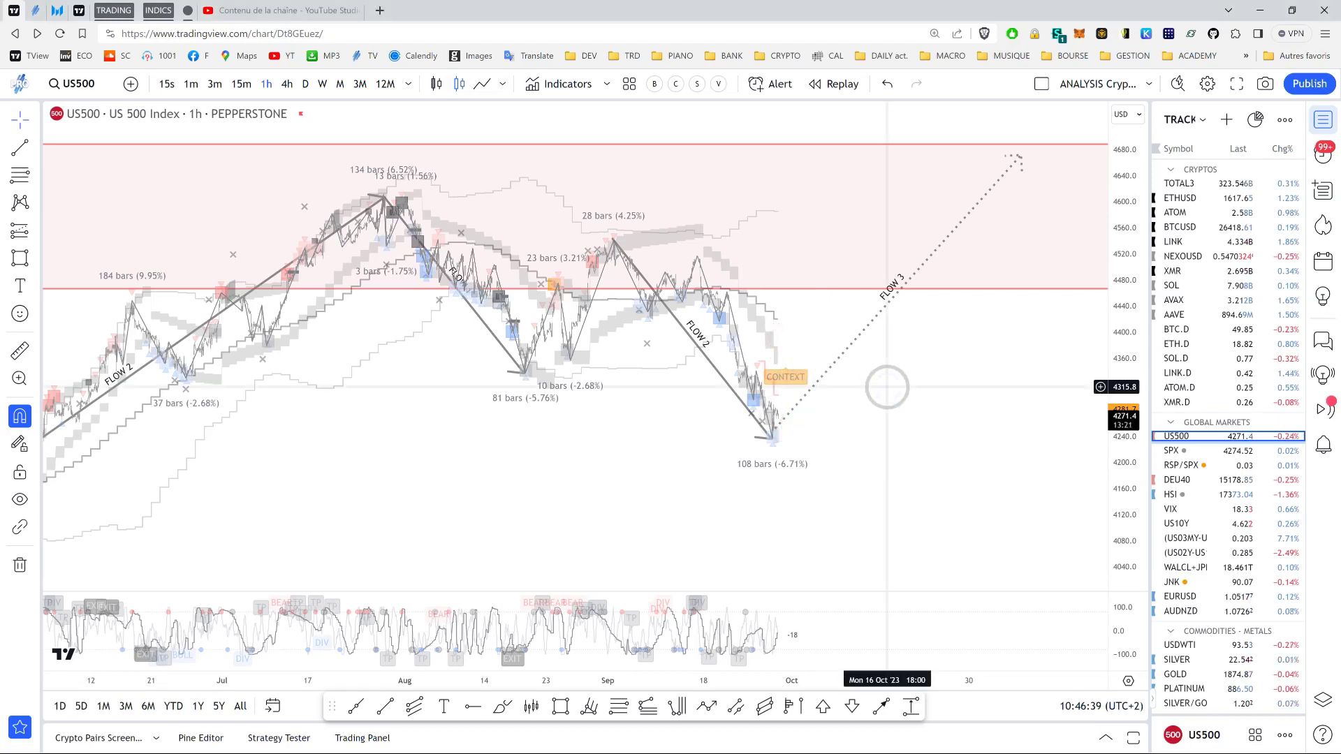